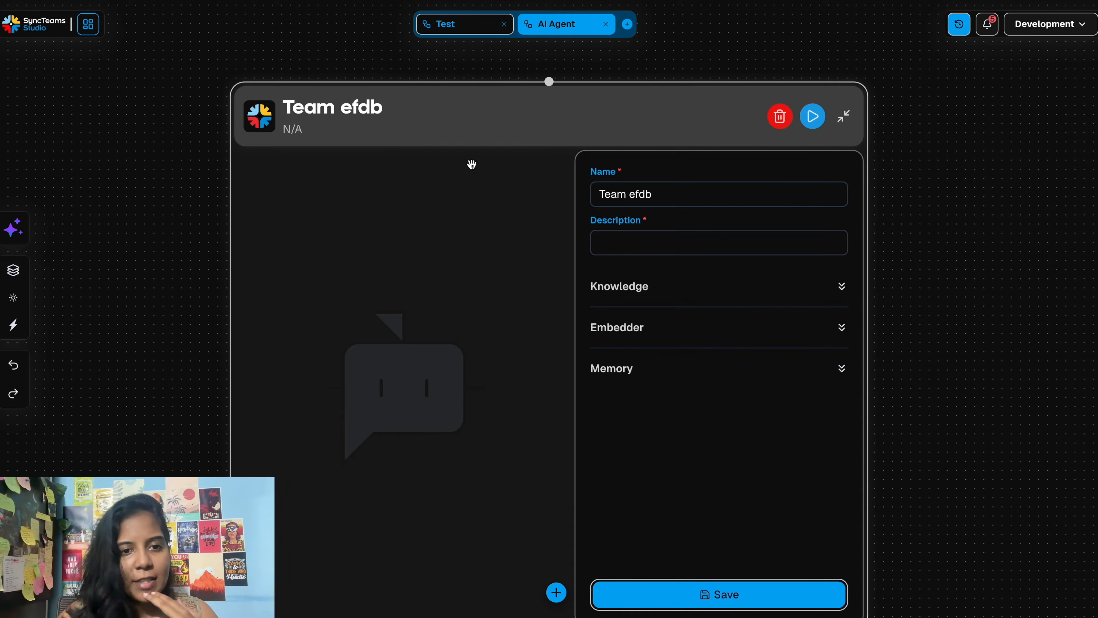
# Step: Rename the team in its settings form to "sample Test"
pyautogui.moveTo(555, 125); pyautogui.dragTo(557, 114)
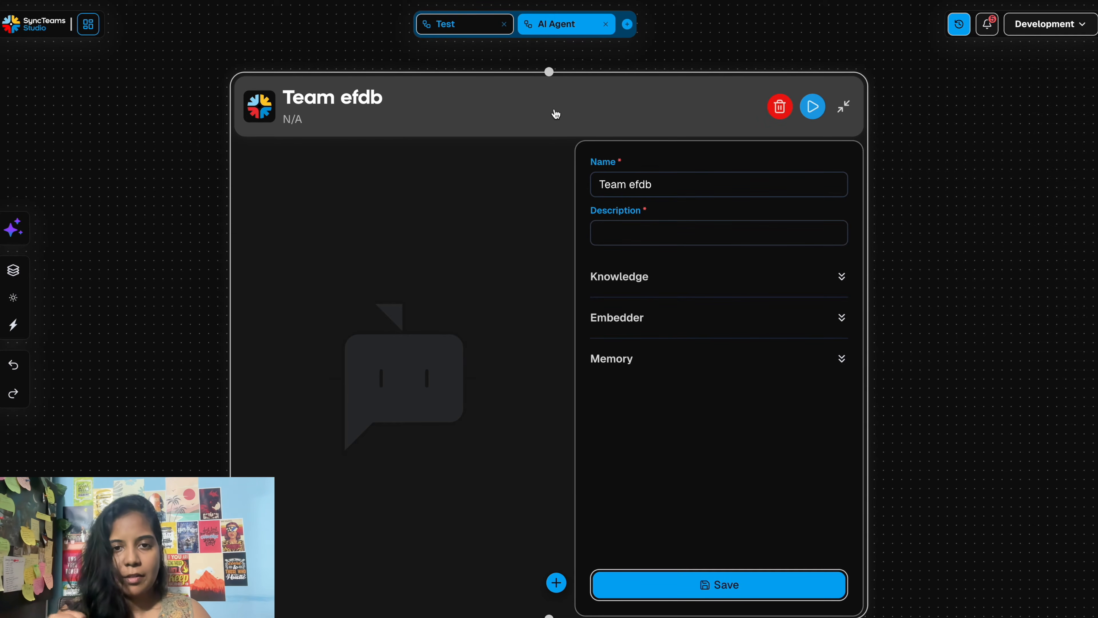
pyautogui.click(666, 187)
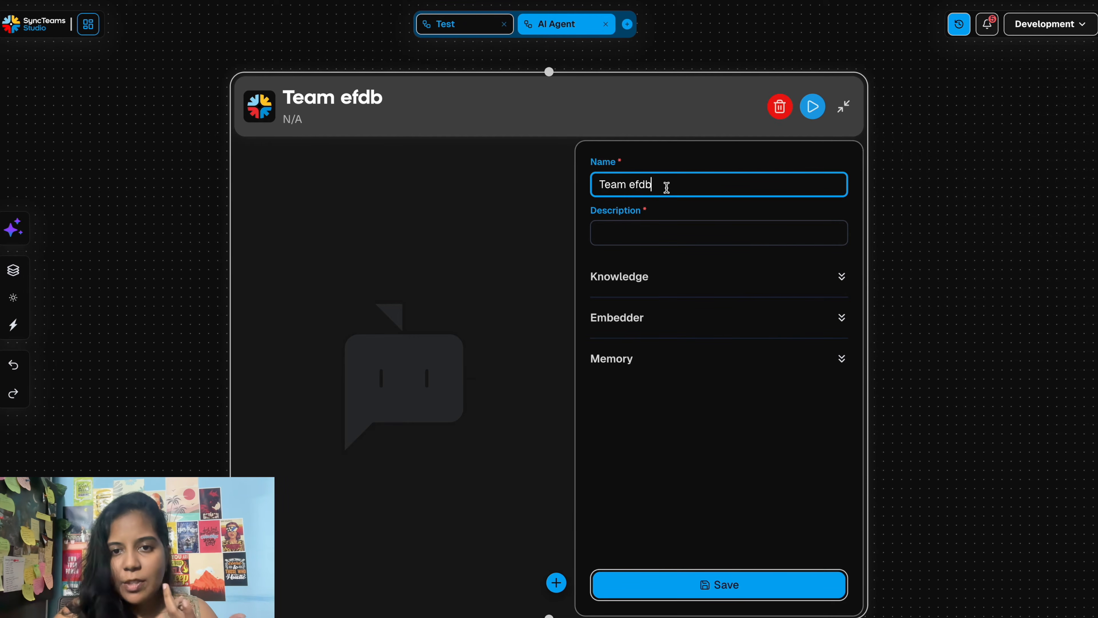
pyautogui.press('BackSpace')
pyautogui.press('BackSpace')
pyautogui.press('BackSpace')
pyautogui.press('BackSpace')
pyautogui.press('BackSpace')
pyautogui.press('BackSpace')
pyautogui.press('BackSpace')
pyautogui.press('BackSpace')
pyautogui.press('BackSpace')
pyautogui.write('sample Test')
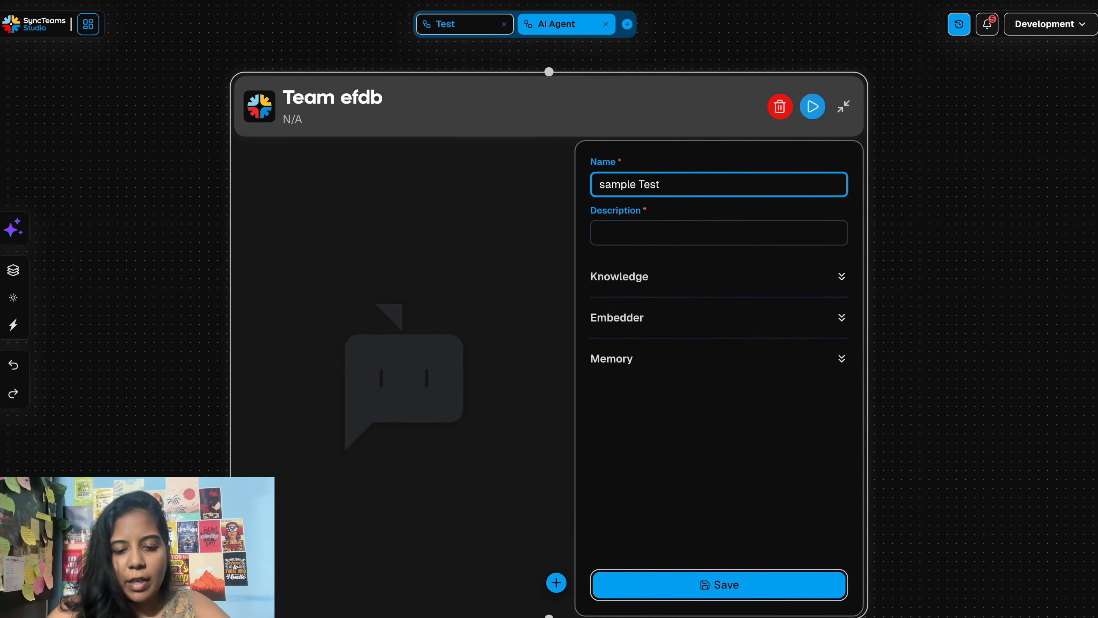
# Step: Enter "summarize the paragraph into 3-4 lines" as the team's description
pyautogui.click(678, 236)
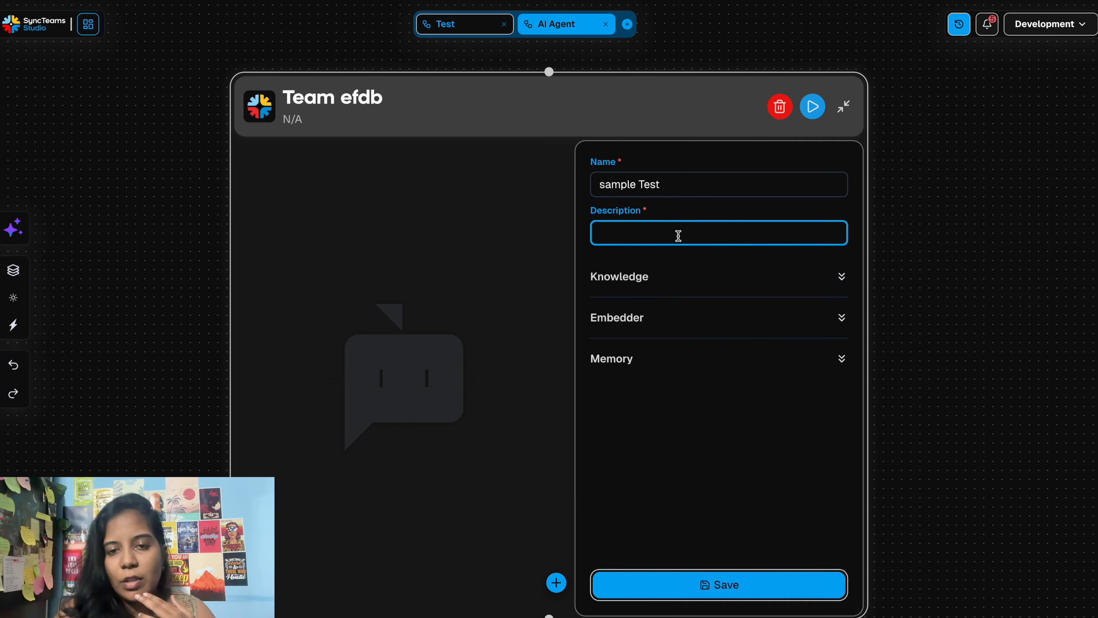
pyautogui.write('summarize')
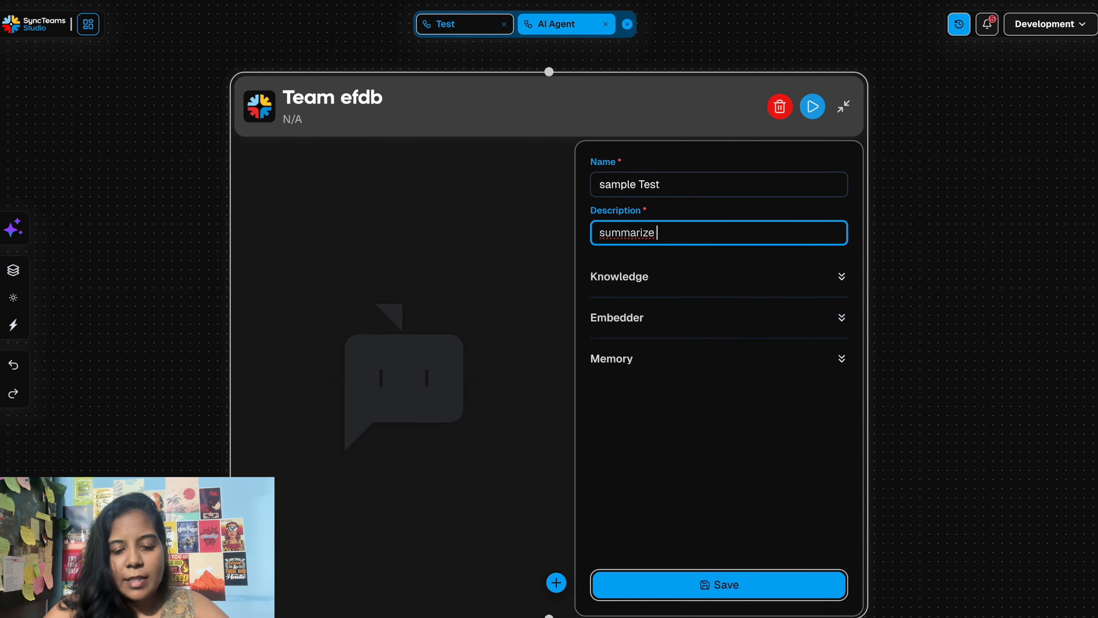
pyautogui.write(' the paragra')
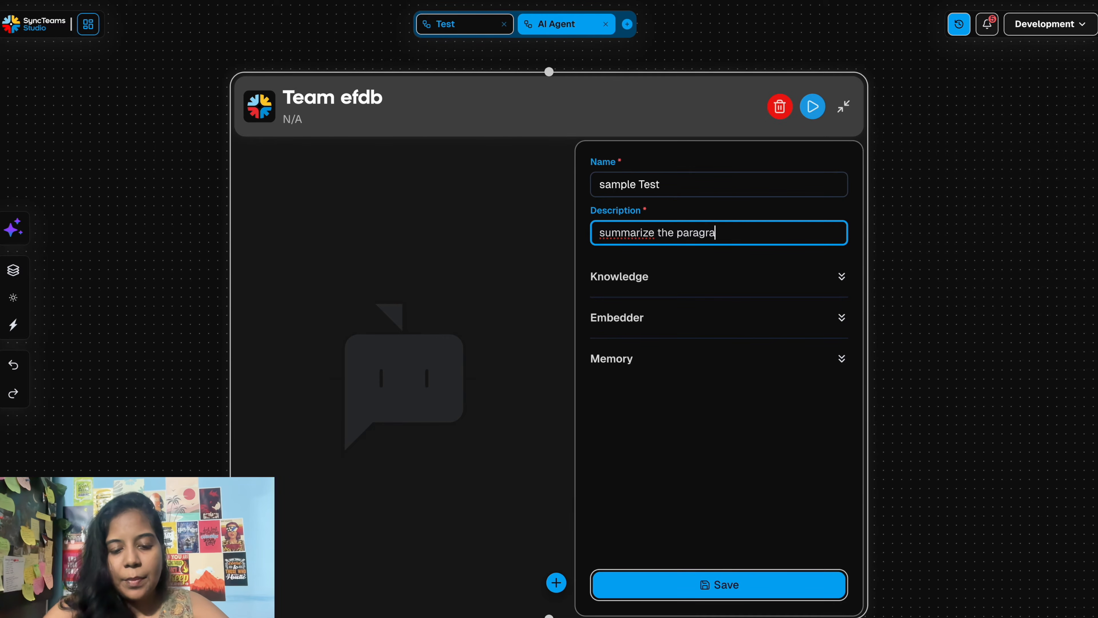
pyautogui.write('pgh')
pyautogui.press('BackSpace')
pyautogui.press('BackSpace')
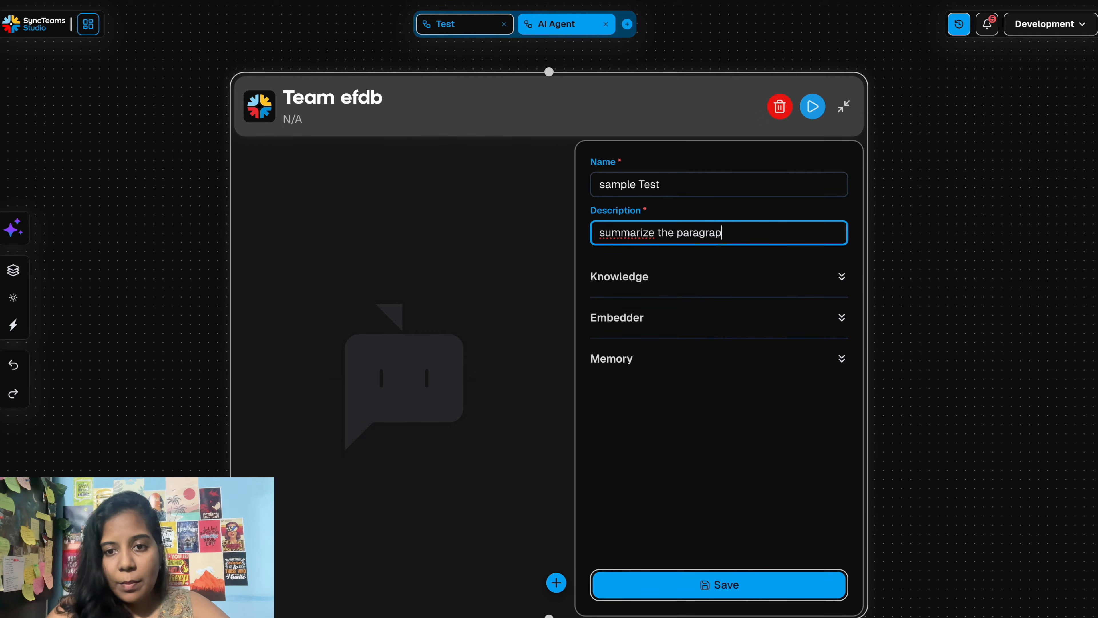
pyautogui.write('h')
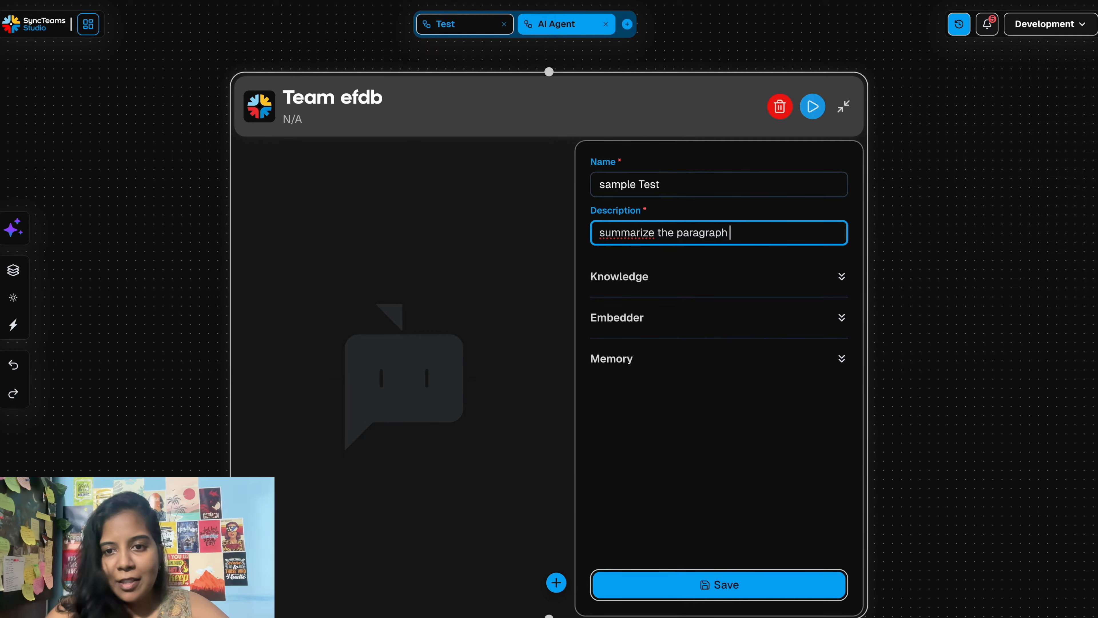
pyautogui.write(' into 3-4 lines')
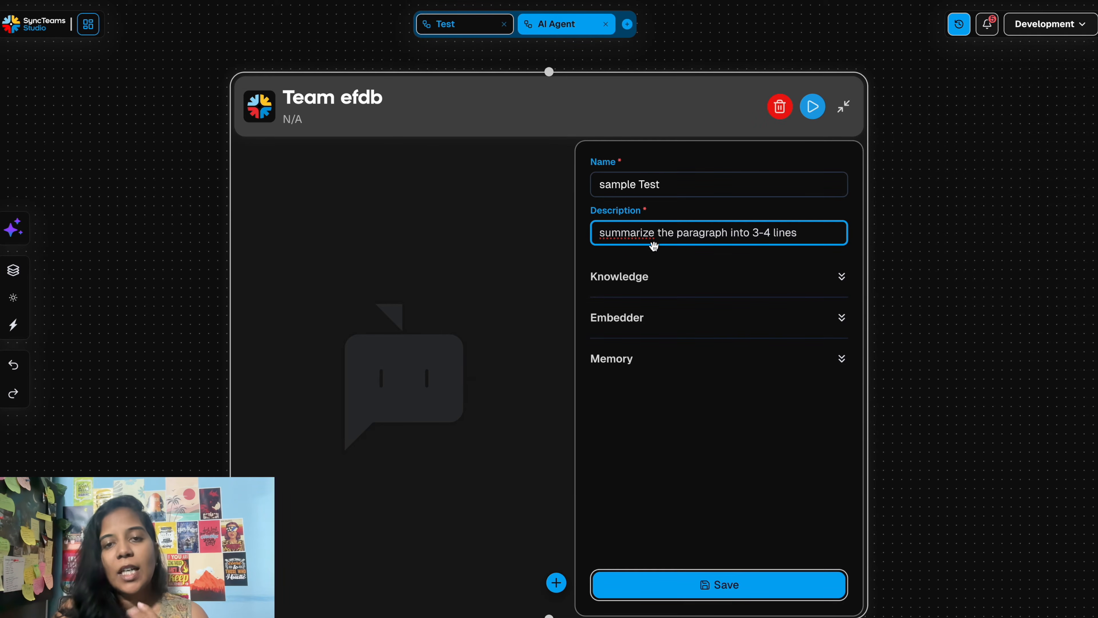
# Step: Attach the existing file text.pdf as the team's knowledge source, keeping the default chunk settings
pyautogui.click(666, 282)
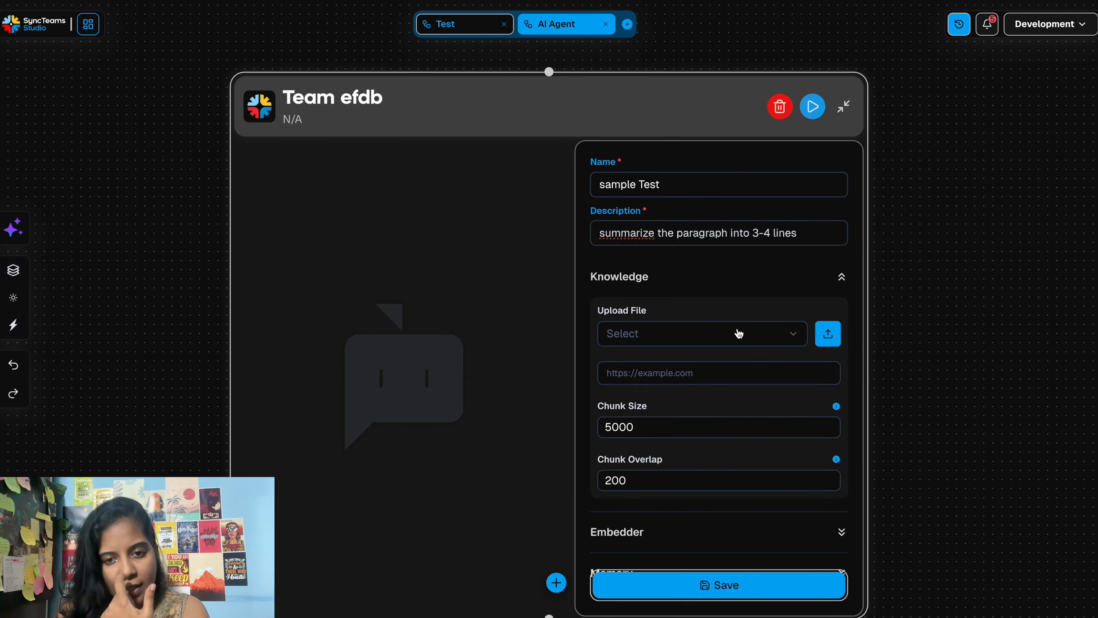
pyautogui.click(698, 375)
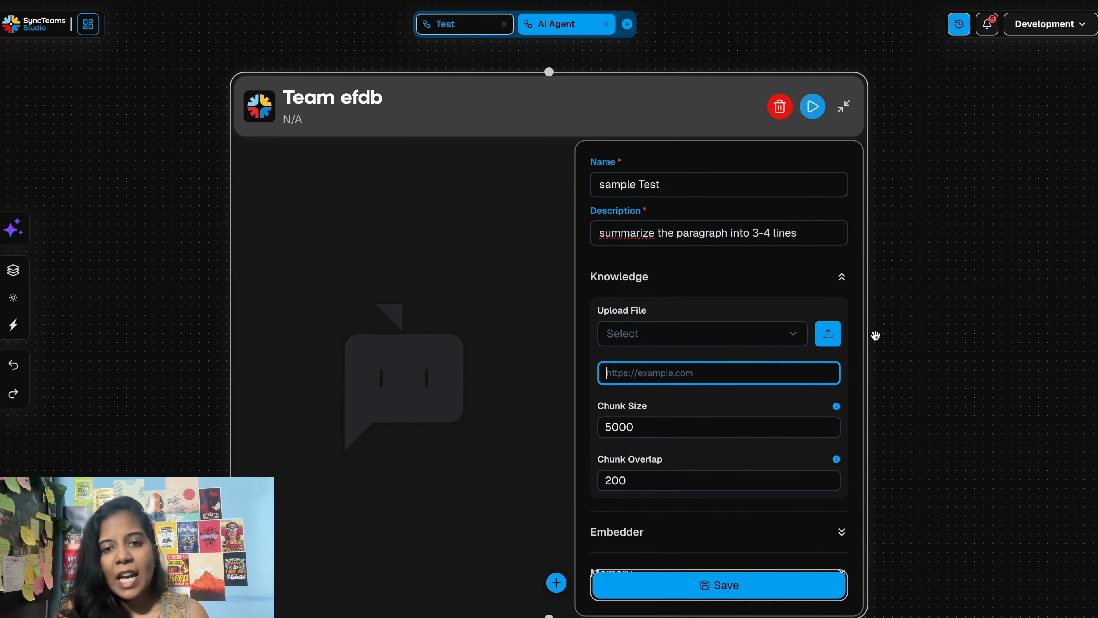
pyautogui.click(799, 342)
pyautogui.click(652, 405)
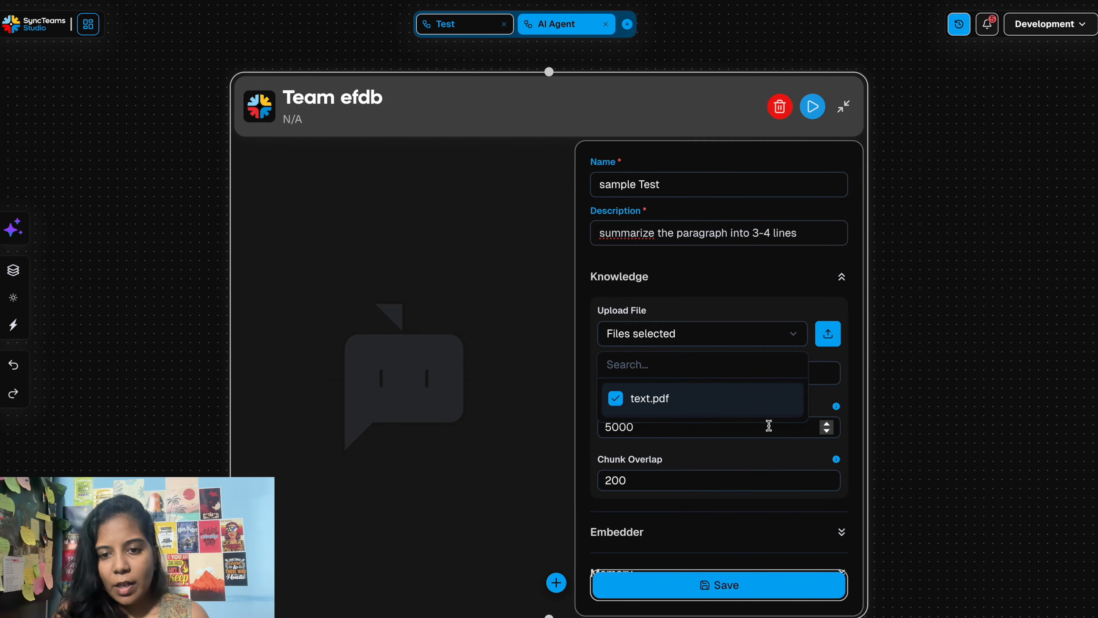
pyautogui.click(826, 346)
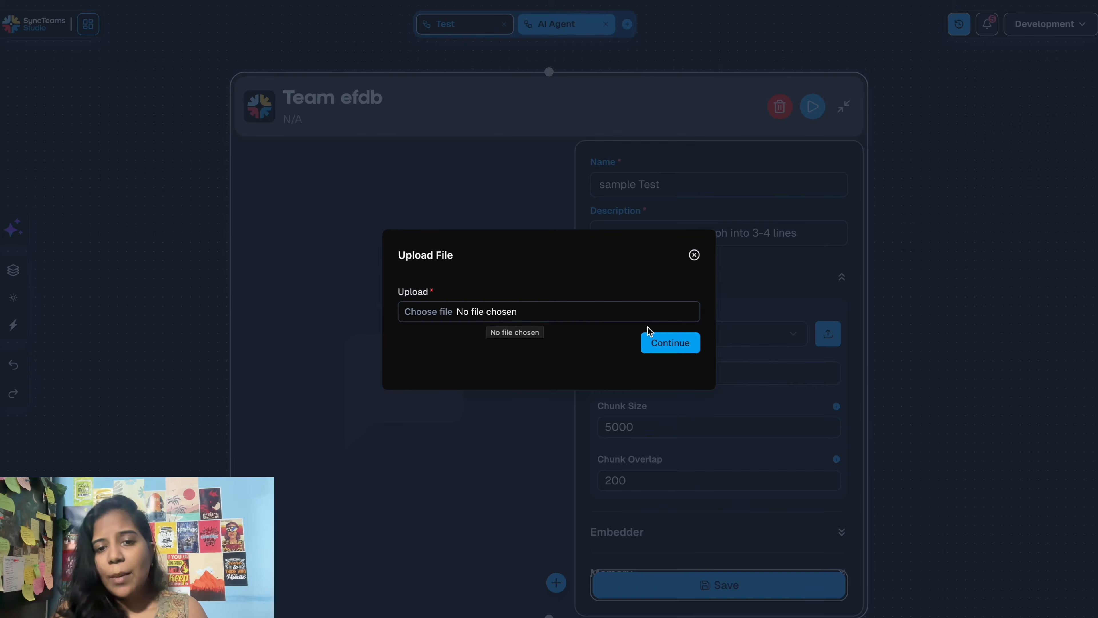
pyautogui.click(694, 255)
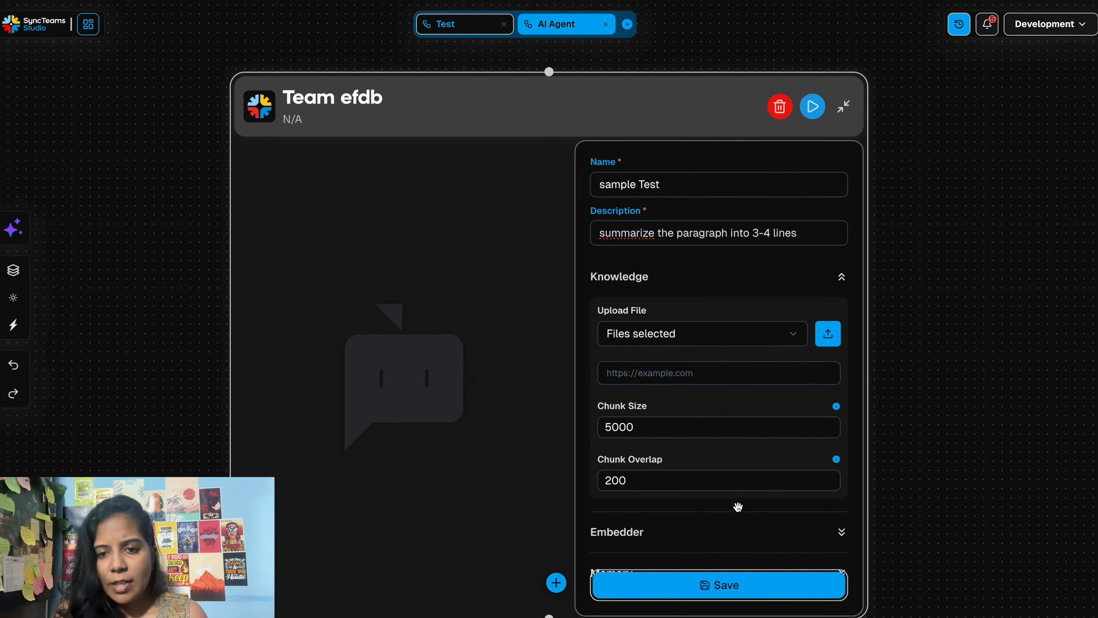
# Step: Configure the team's embedder with Google as the provider and textembedding-gecko as the model
pyautogui.scroll(-1, 737, 511)
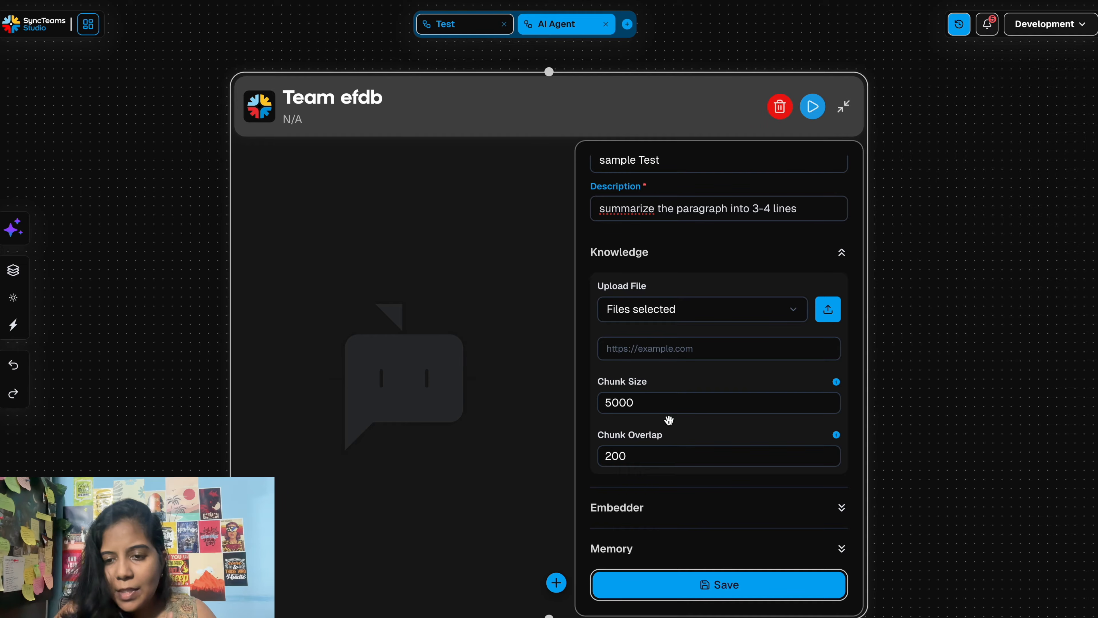
pyautogui.click(661, 514)
pyautogui.scroll(-2, 694, 495)
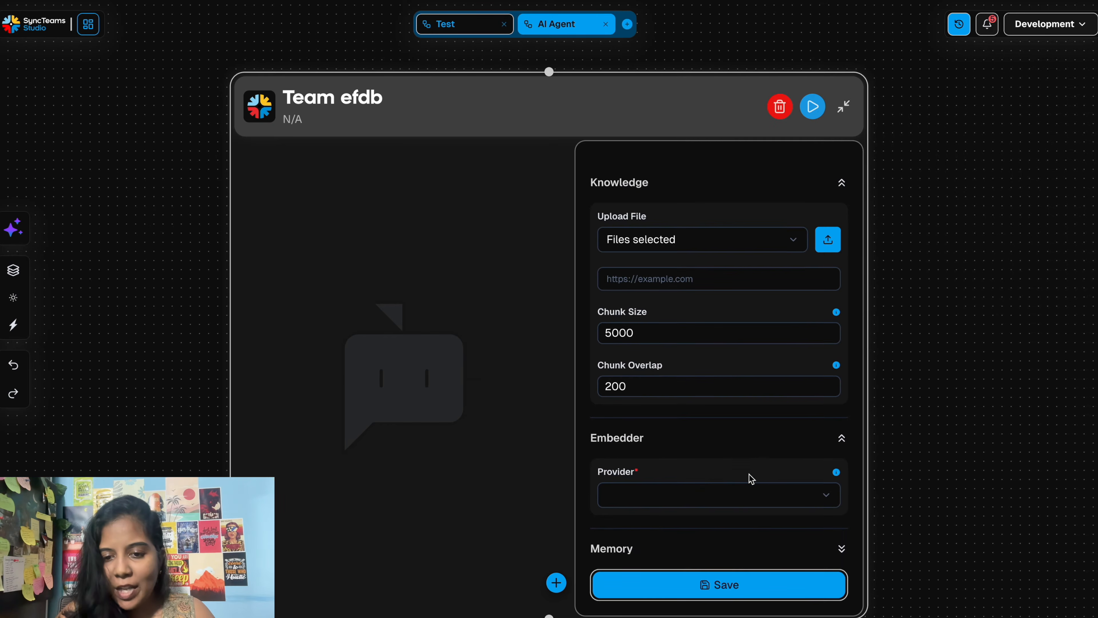
pyautogui.click(745, 493)
pyautogui.scroll(-3, 691, 571)
pyautogui.scroll(-1, 689, 578)
pyautogui.click(631, 562)
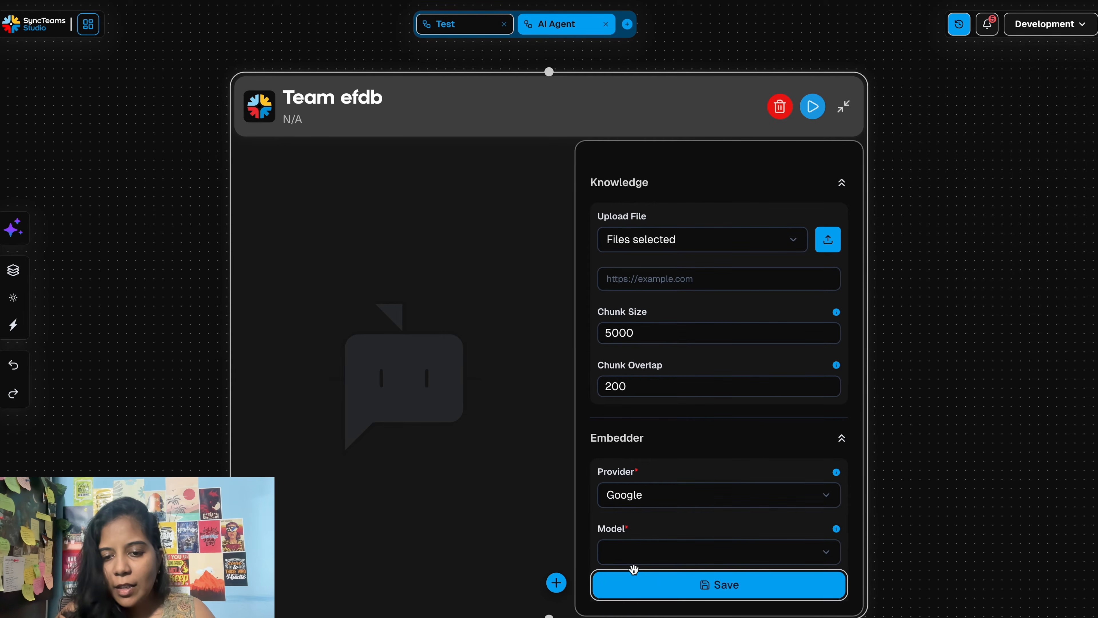
pyautogui.moveTo(670, 463); pyautogui.dragTo(679, 397)
pyautogui.click(695, 489)
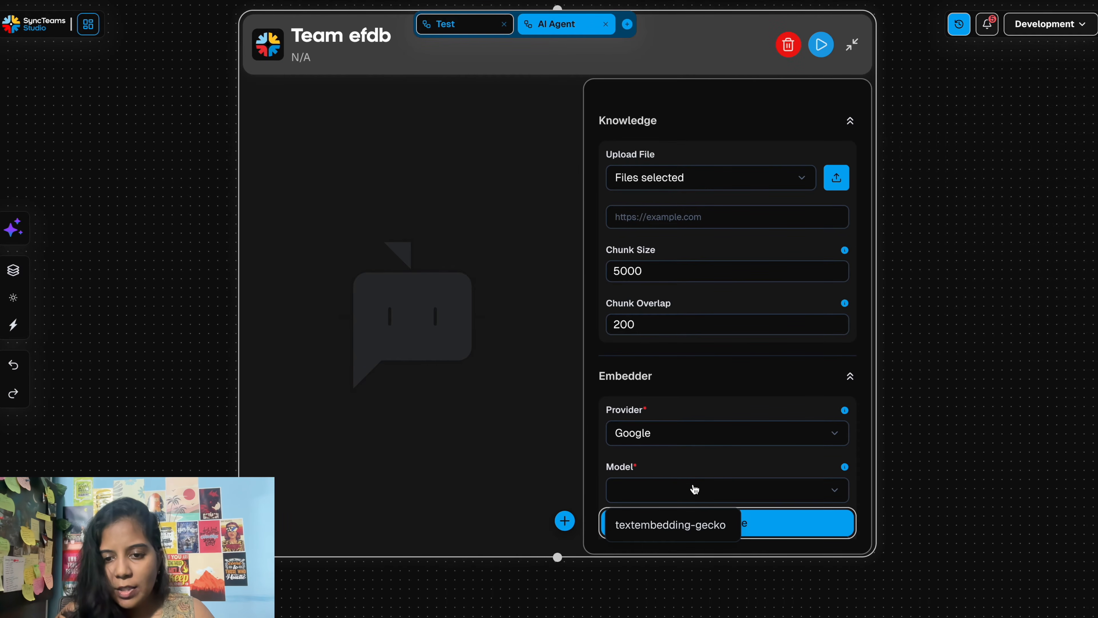
pyautogui.click(687, 524)
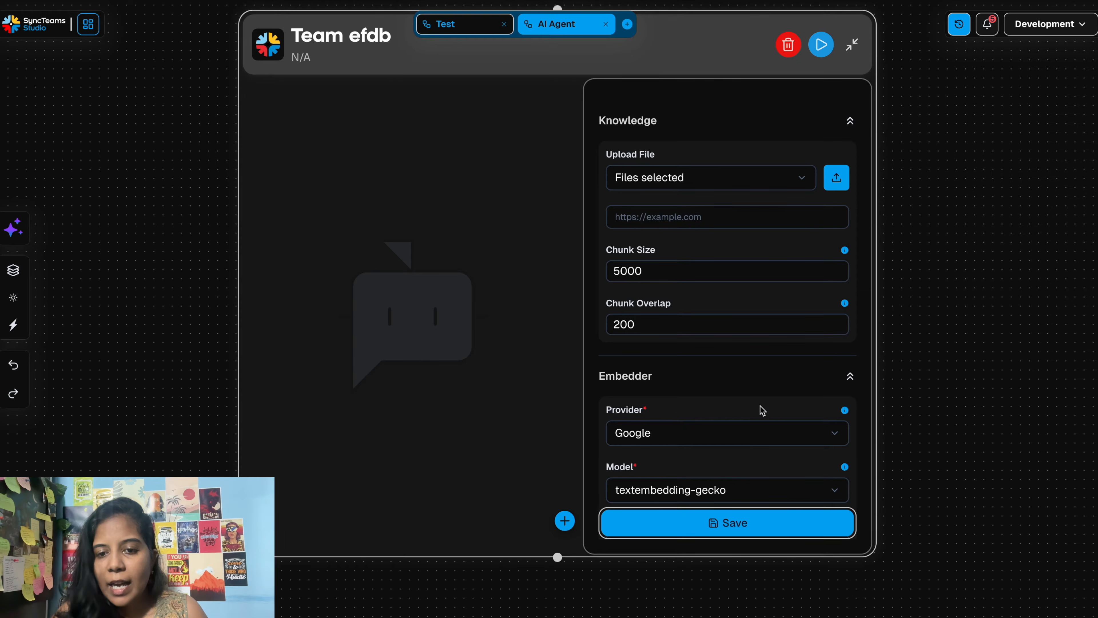
# Step: Choose the stored variable named API for the embedder's API key
pyautogui.scroll(-2, 761, 394)
pyautogui.scroll(-3, 762, 390)
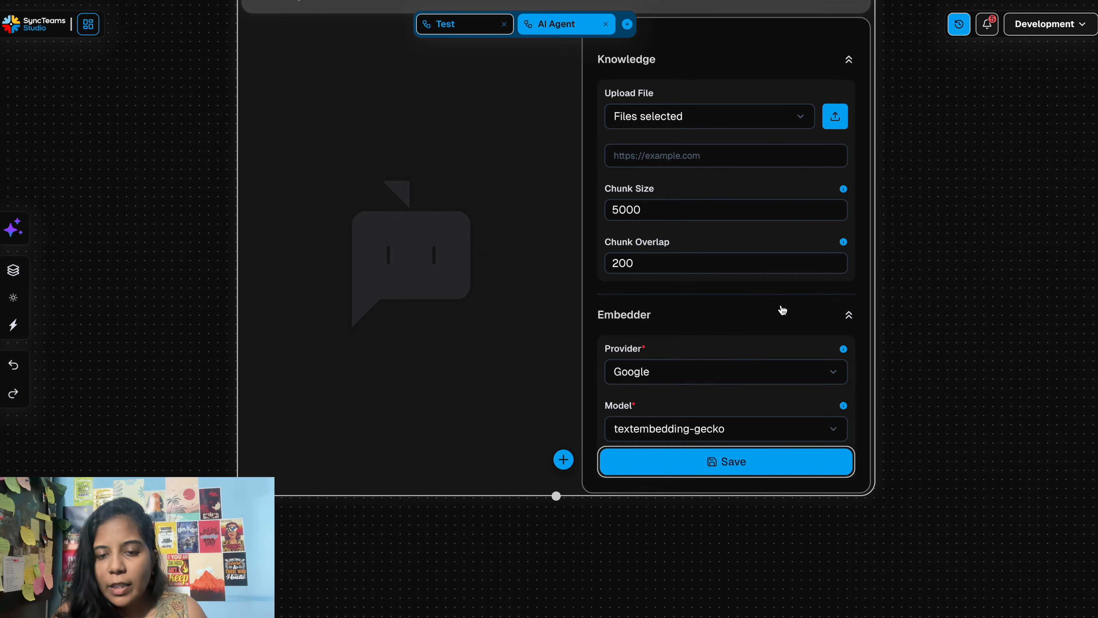
pyautogui.scroll(-5, 738, 316)
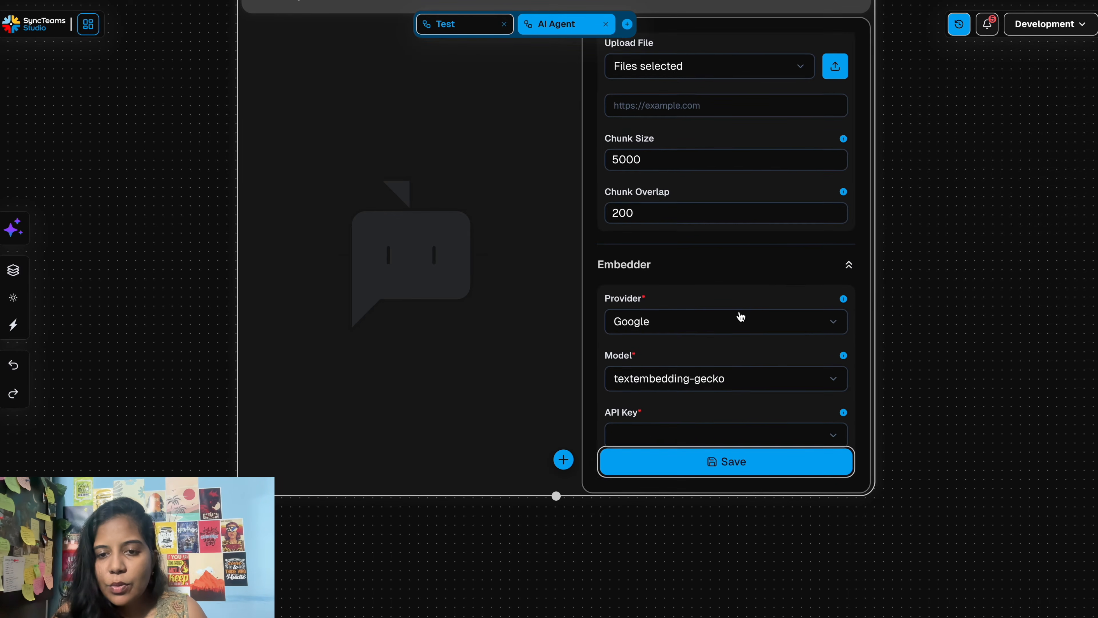
pyautogui.click(727, 377)
pyautogui.click(620, 434)
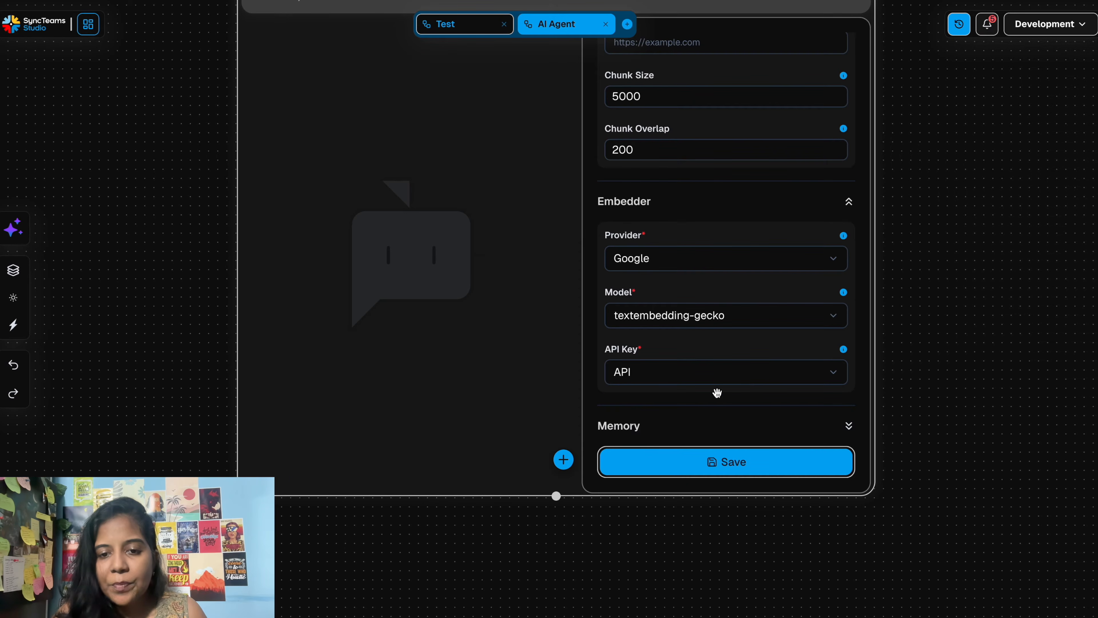
pyautogui.click(750, 383)
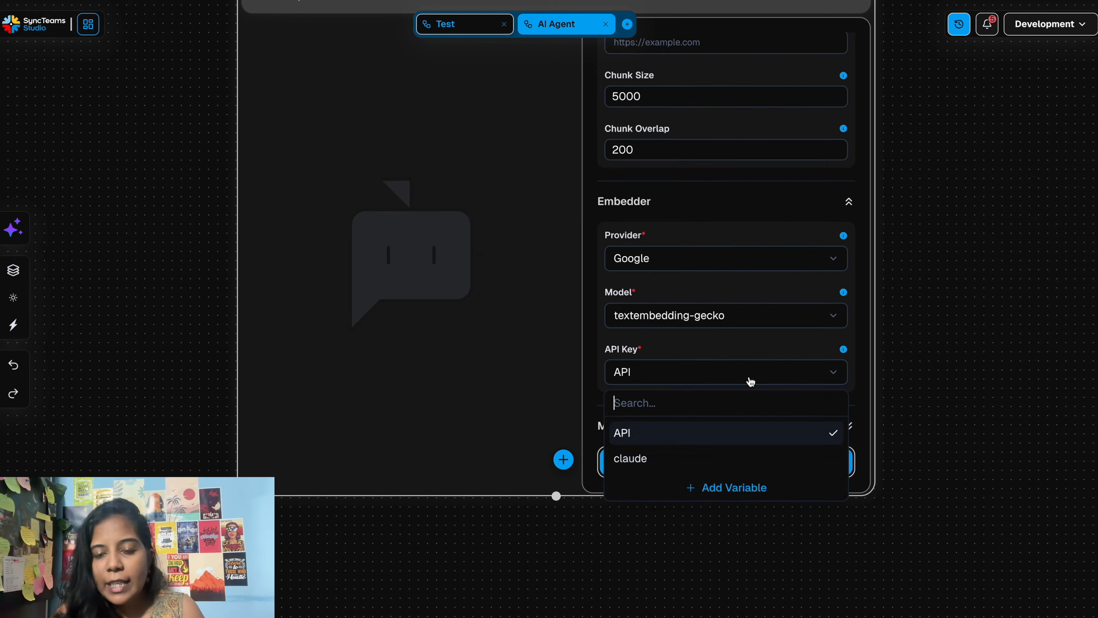
pyautogui.click(731, 487)
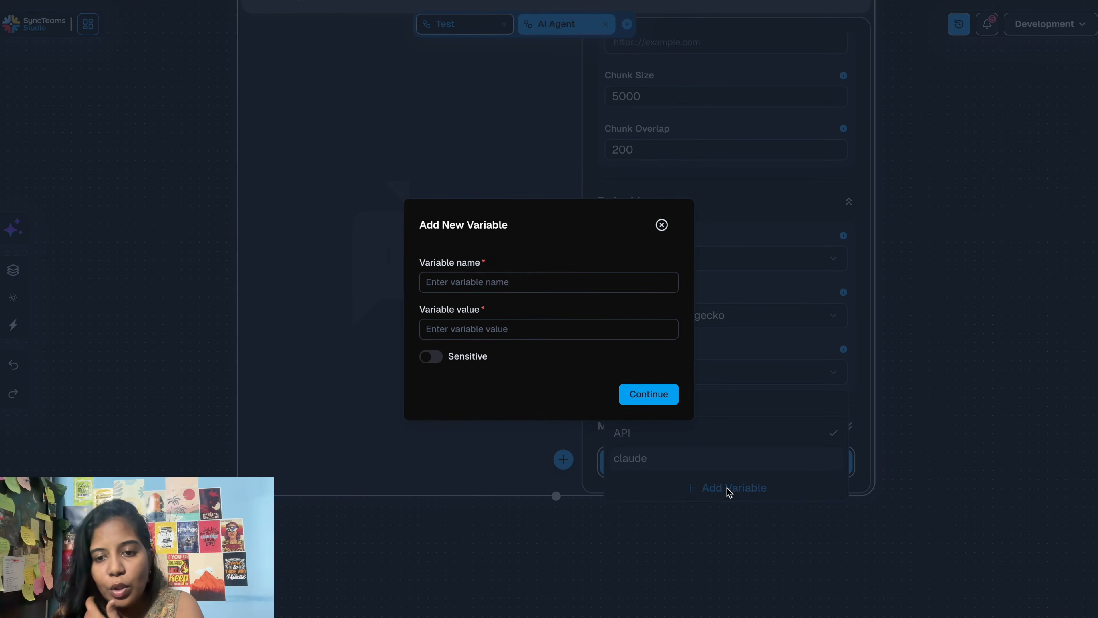
pyautogui.click(477, 284)
pyautogui.write('key')
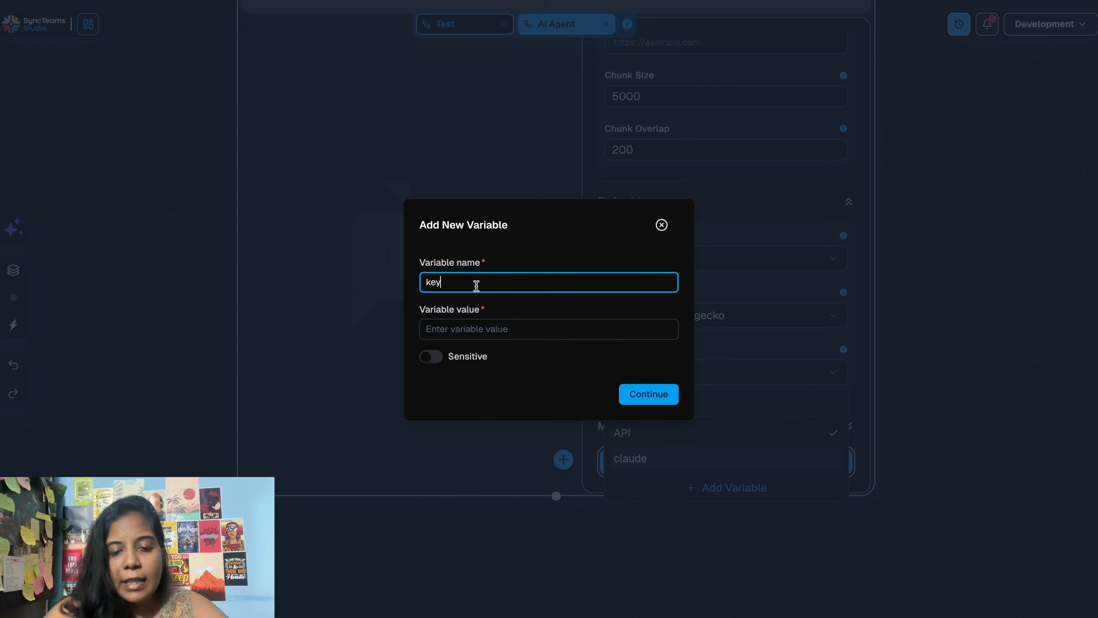
pyautogui.click(464, 331)
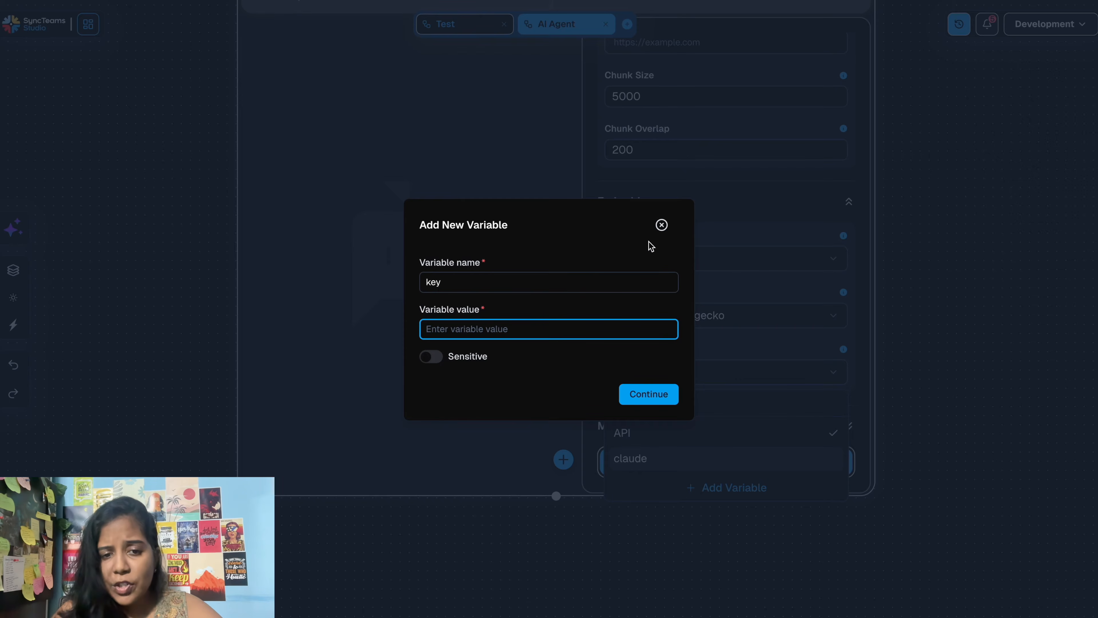
pyautogui.click(661, 225)
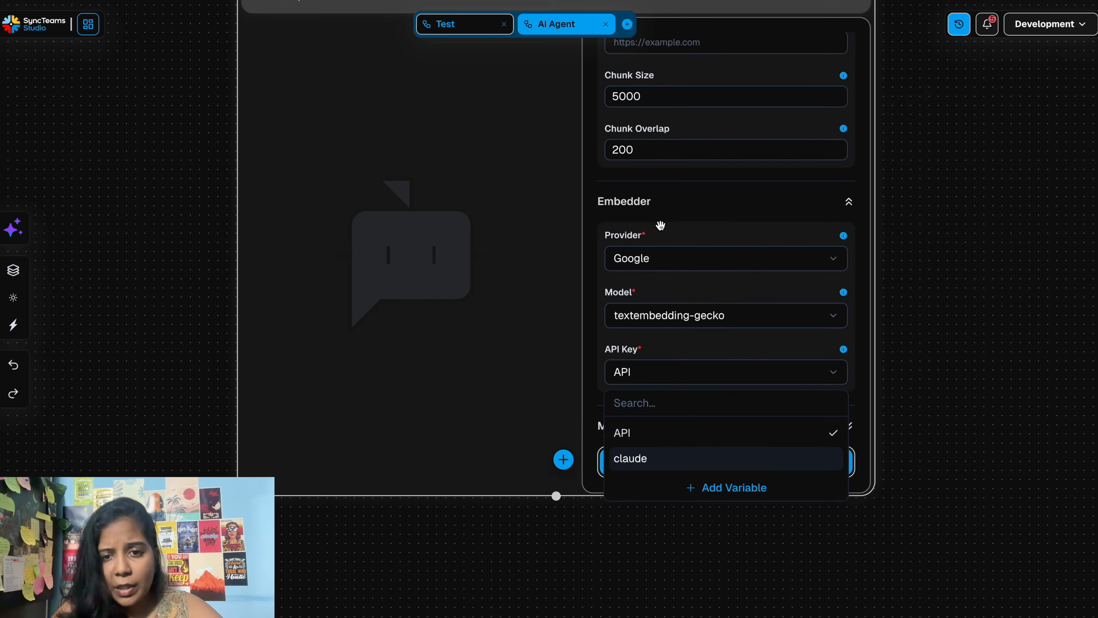
pyautogui.click(536, 361)
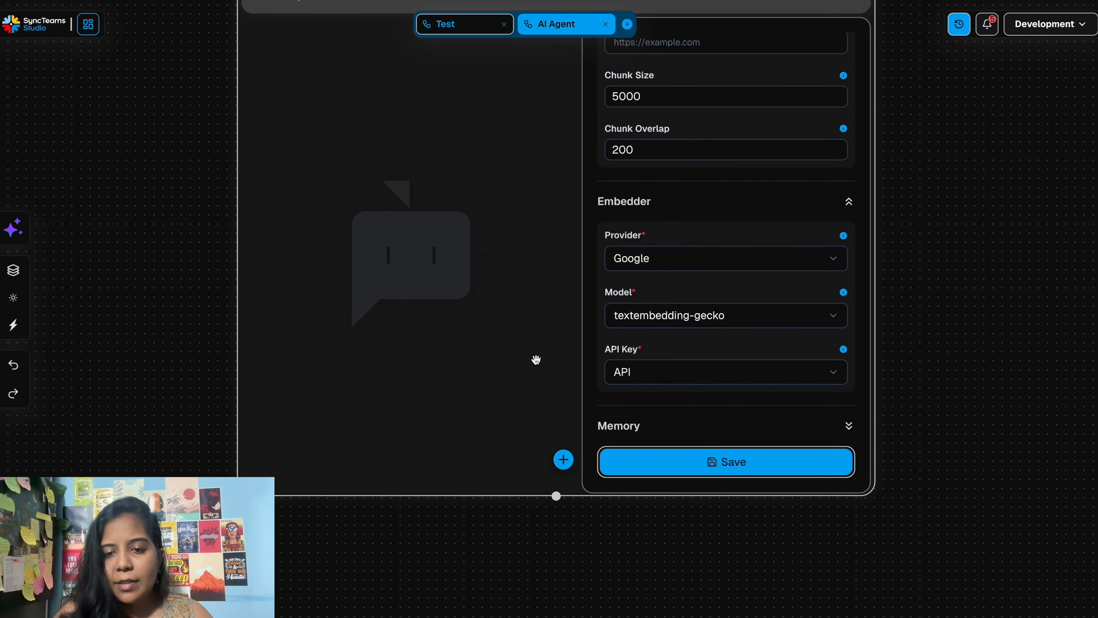
# Step: Save the team's settings and collapse its node on the canvas
pyautogui.click(702, 465)
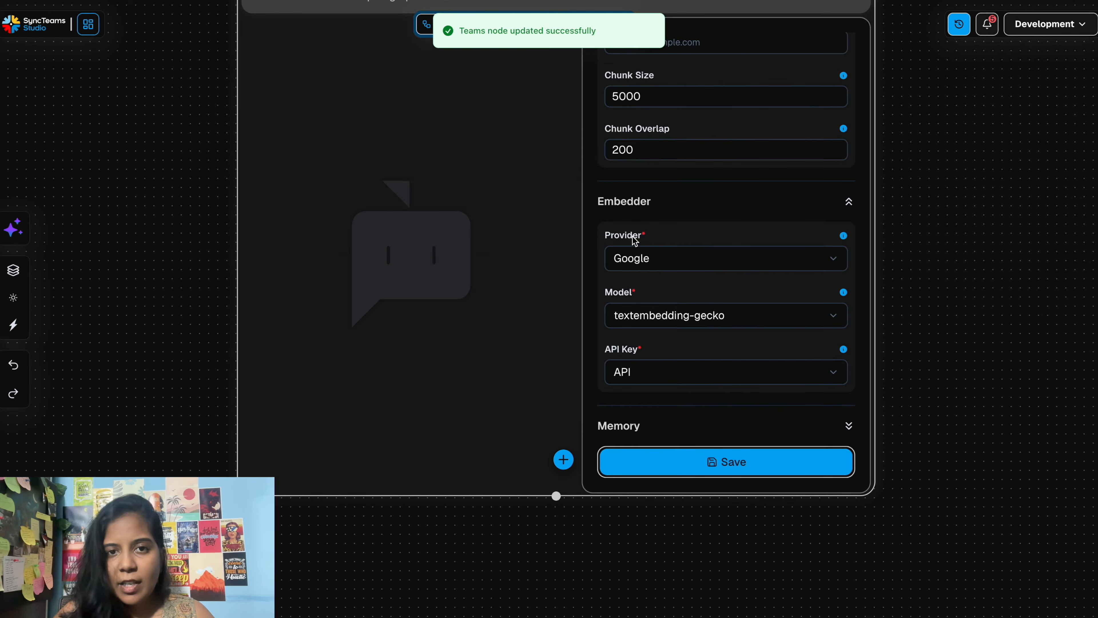
pyautogui.moveTo(701, 224); pyautogui.dragTo(719, 333)
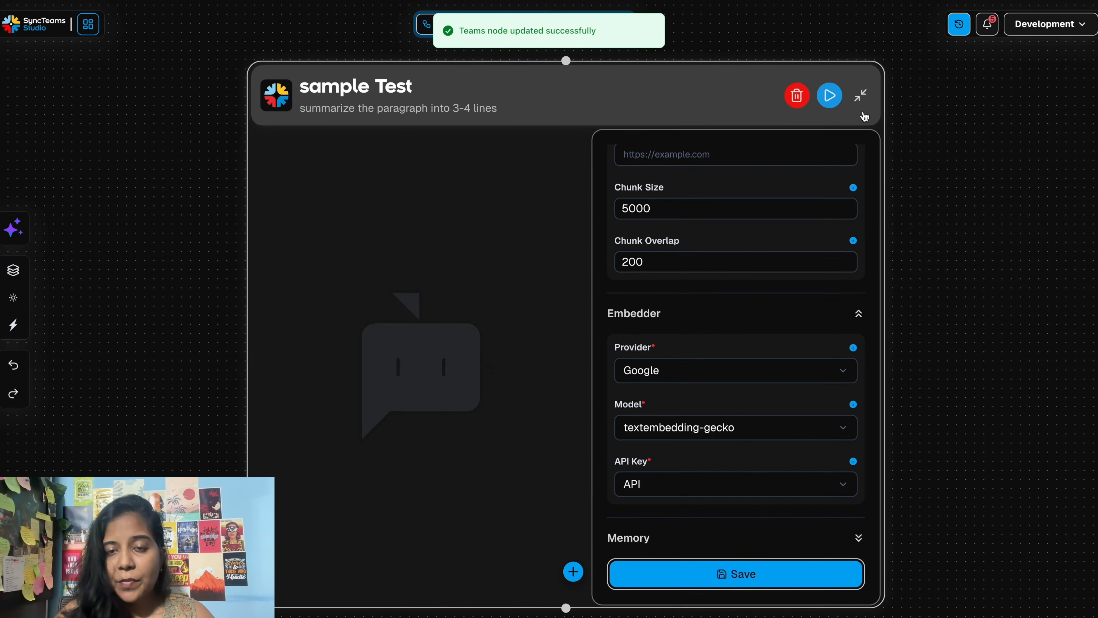
pyautogui.click(860, 95)
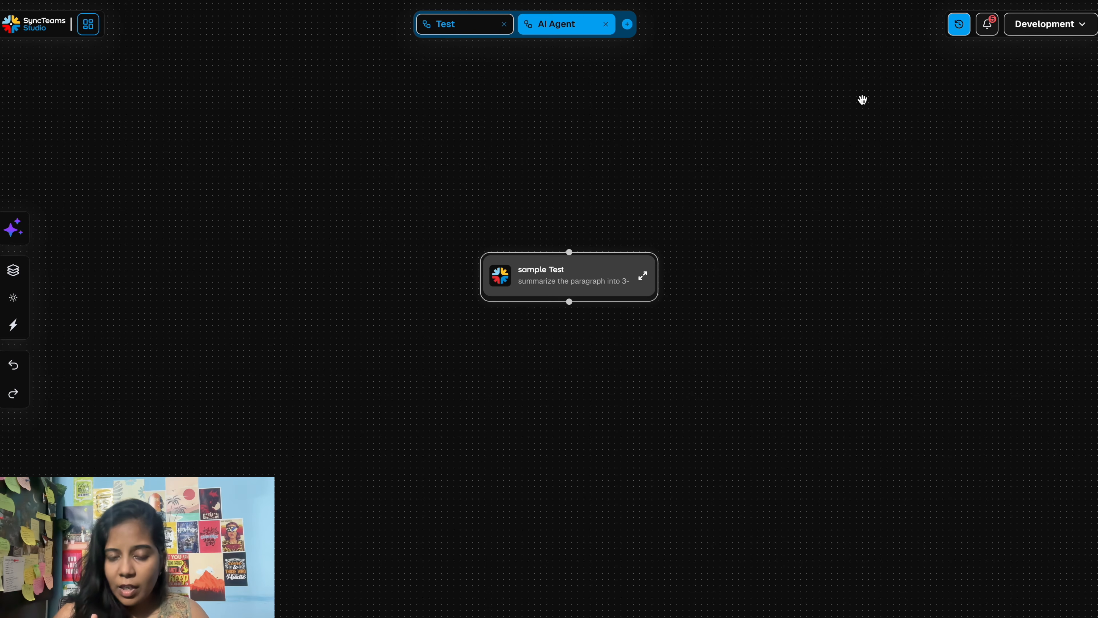
# Step: Expand the sample Test team node and add a new agent to the team
pyautogui.click(644, 276)
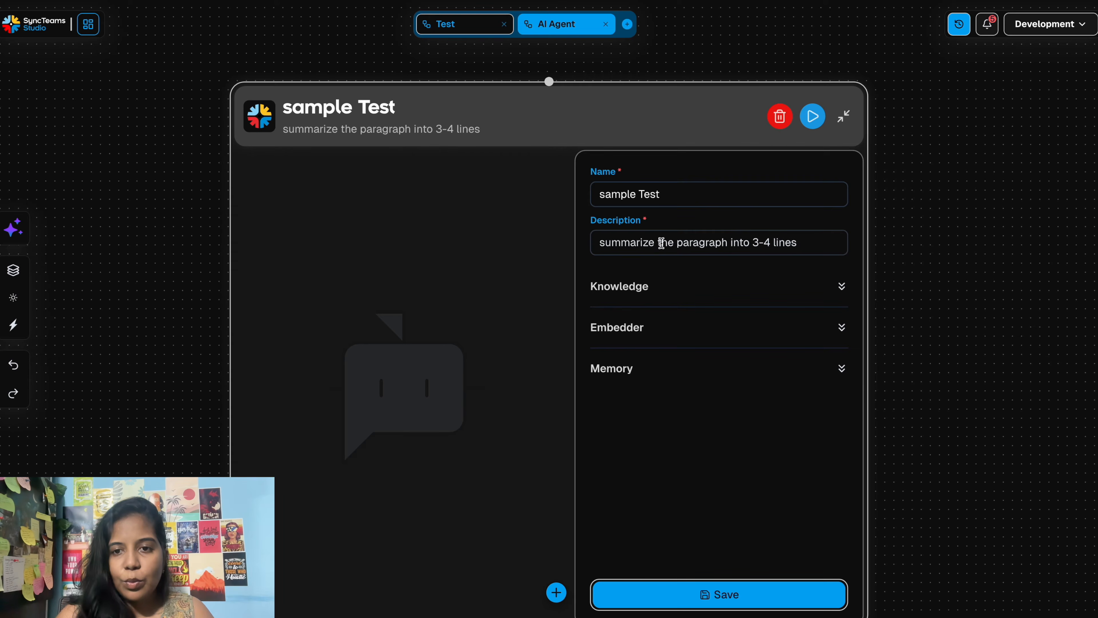
pyautogui.moveTo(598, 121); pyautogui.dragTo(608, 109)
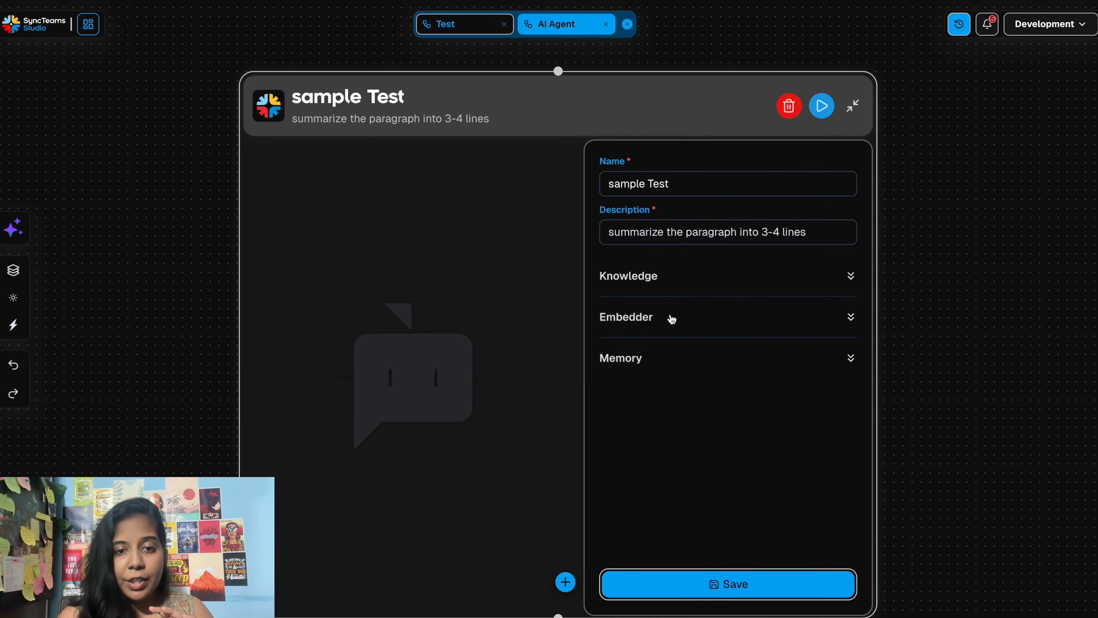
pyautogui.scroll(-4, 946, 297)
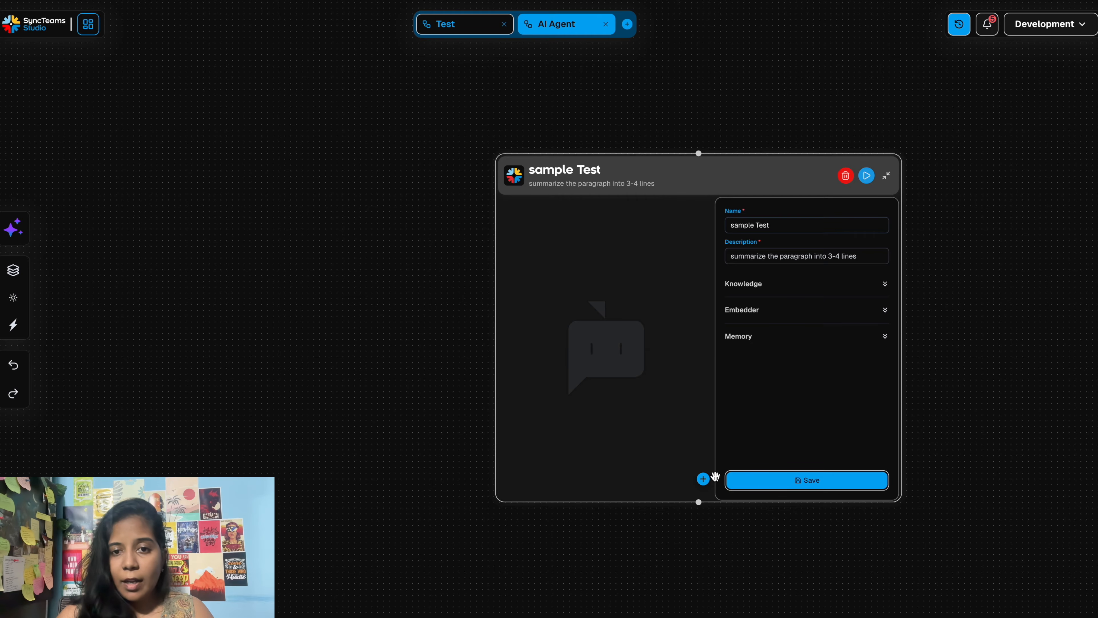
pyautogui.click(703, 479)
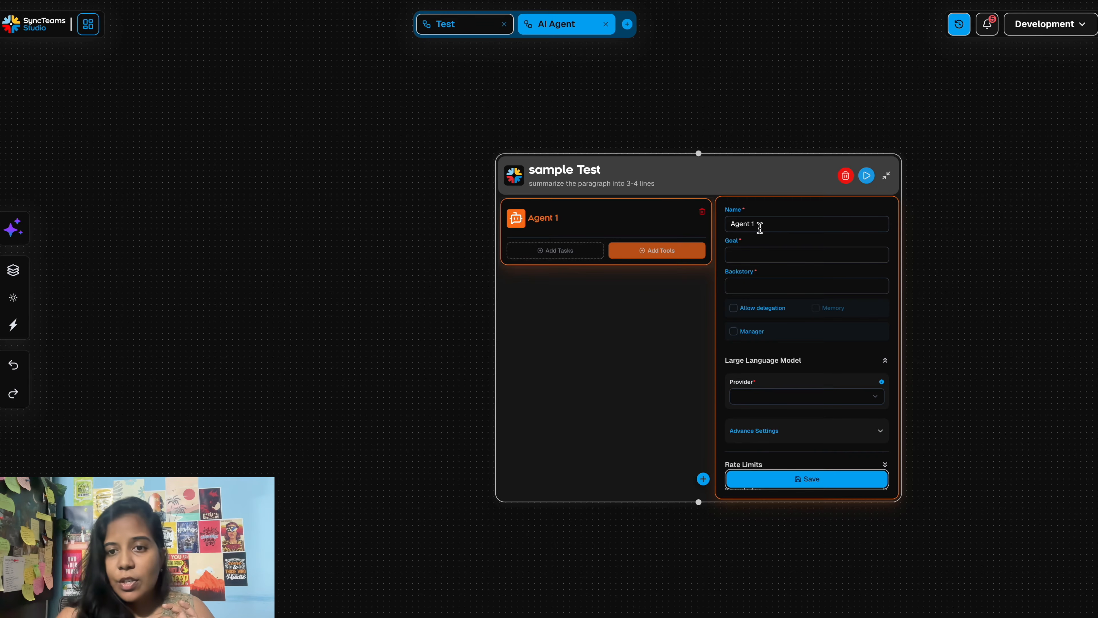
# Step: Enter summa as the goal of Agent 1
pyautogui.click(758, 256)
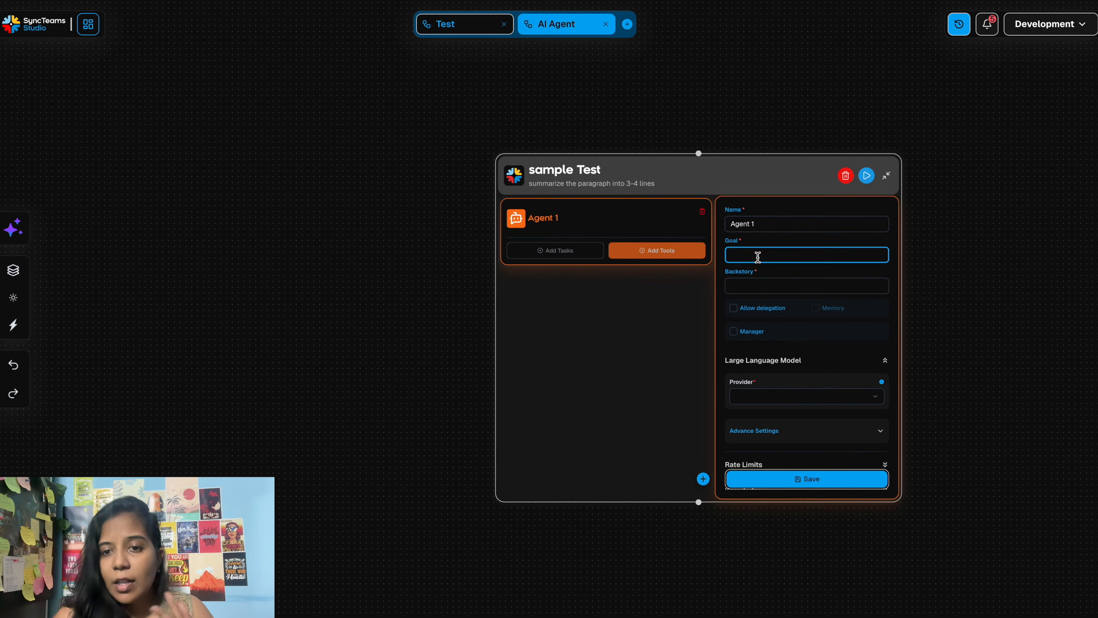
pyautogui.write('s')
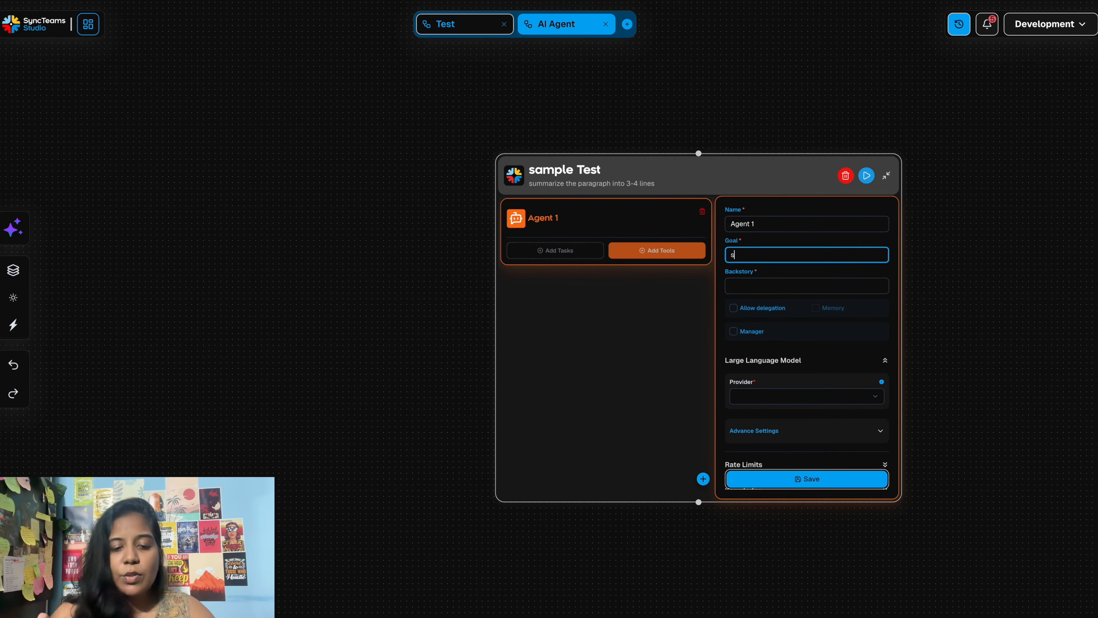
pyautogui.write('umma')
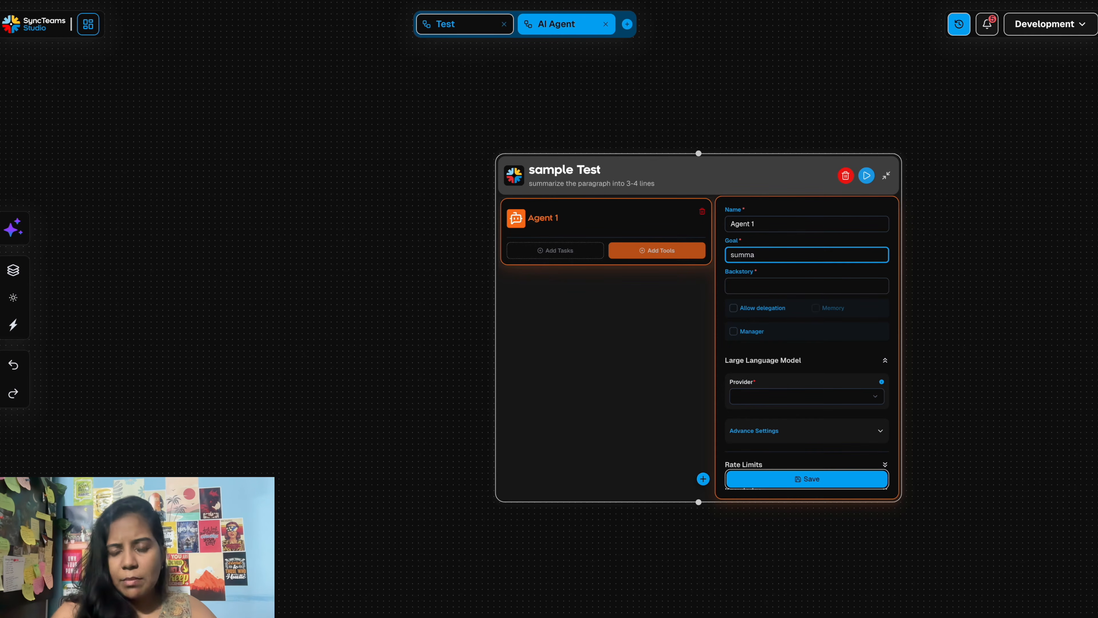
pyautogui.click(748, 286)
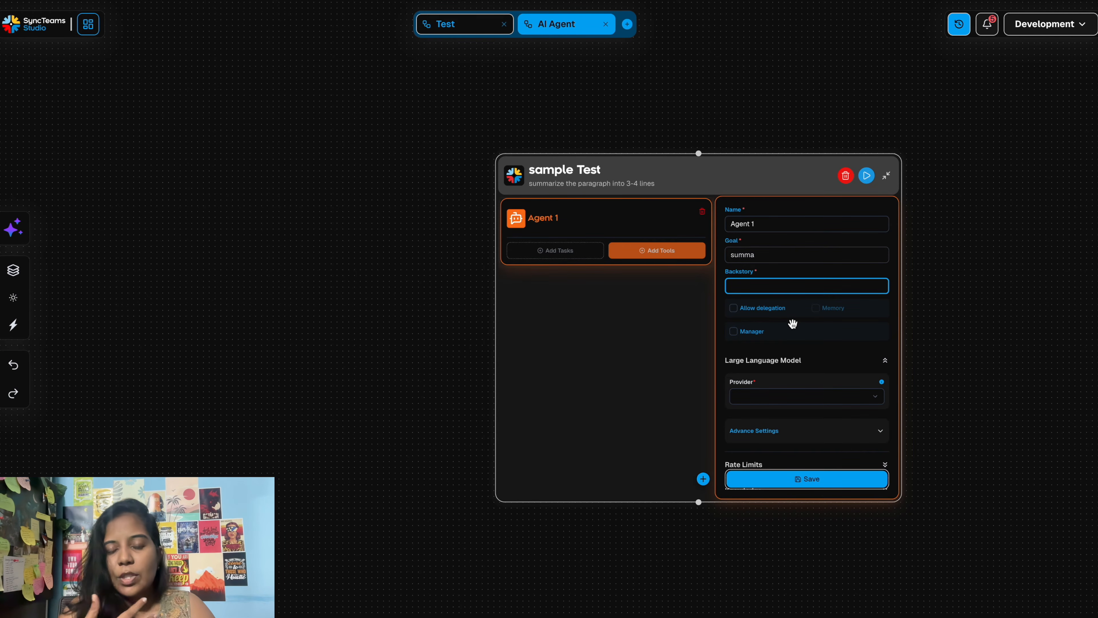
# Step: Set Agent 1's language model to Google Gemini with gemini-1.5-flash, using the stored API variable as its API key
pyautogui.scroll(-1, 819, 363)
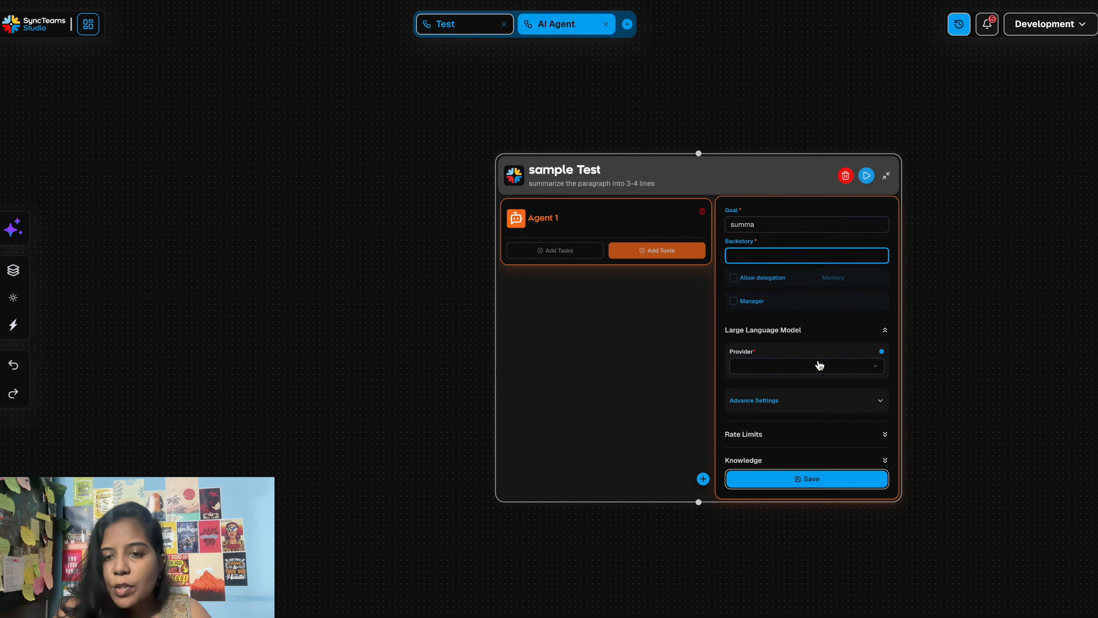
pyautogui.click(820, 364)
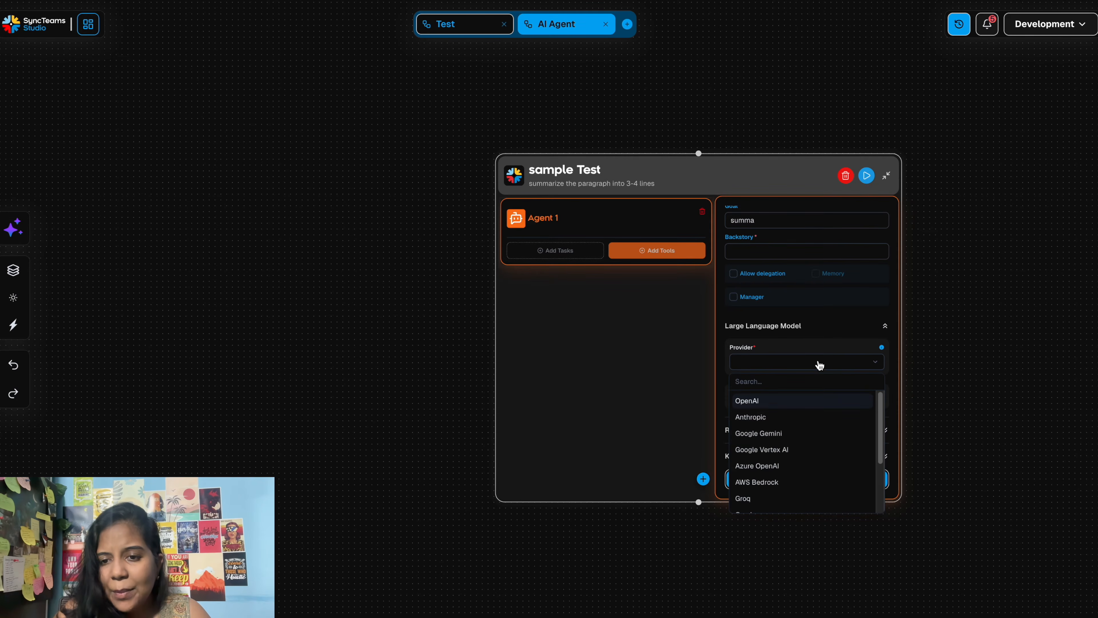
pyautogui.click(773, 433)
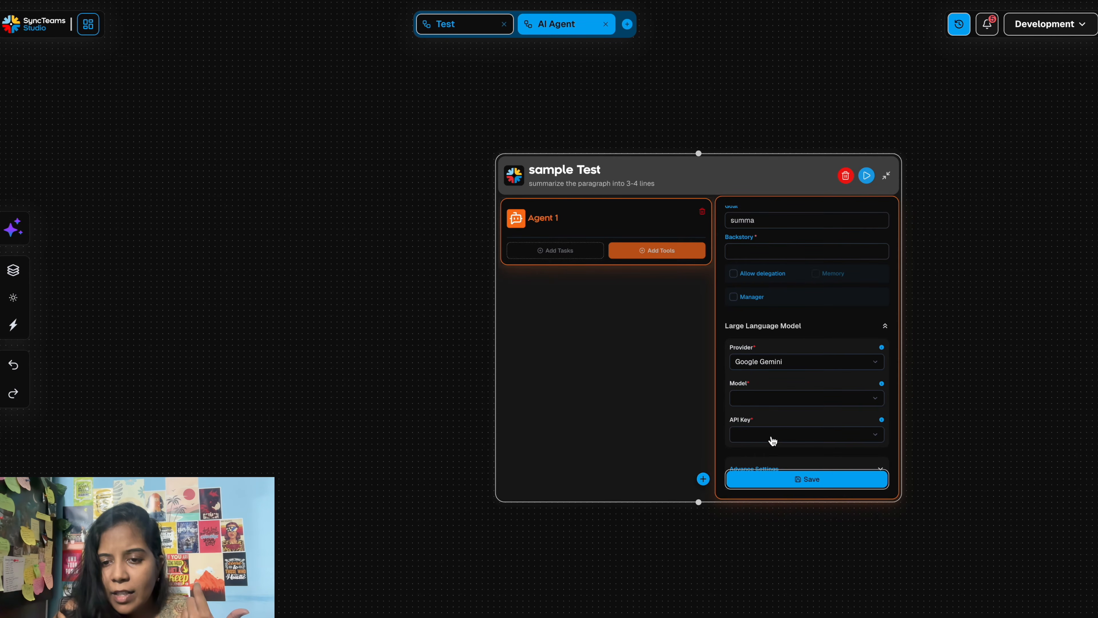
pyautogui.click(761, 399)
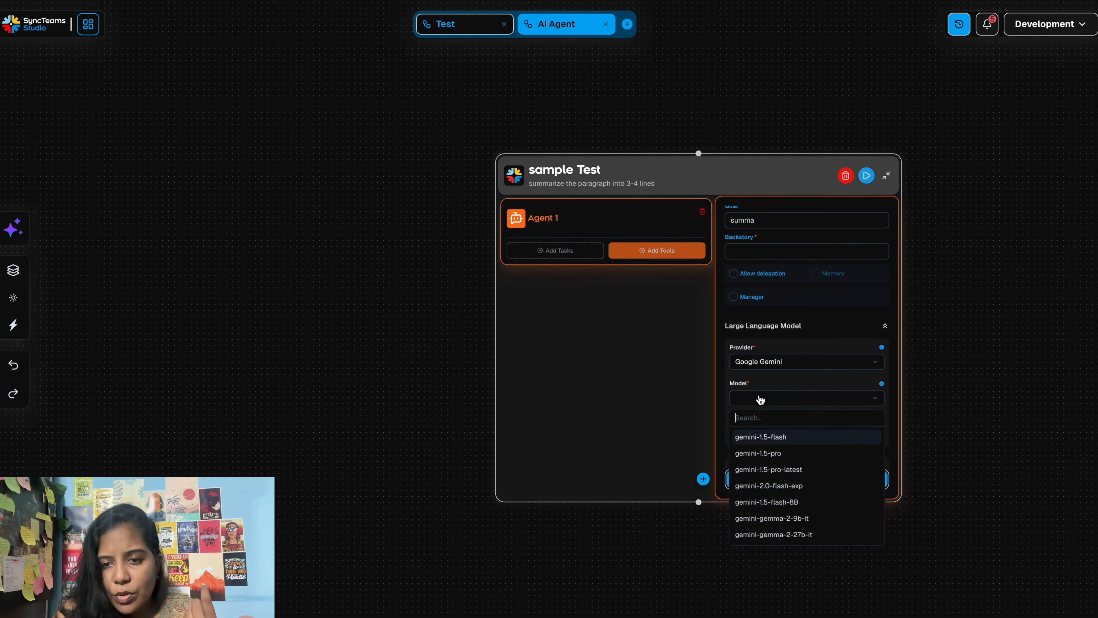
pyautogui.click(764, 438)
pyautogui.click(762, 439)
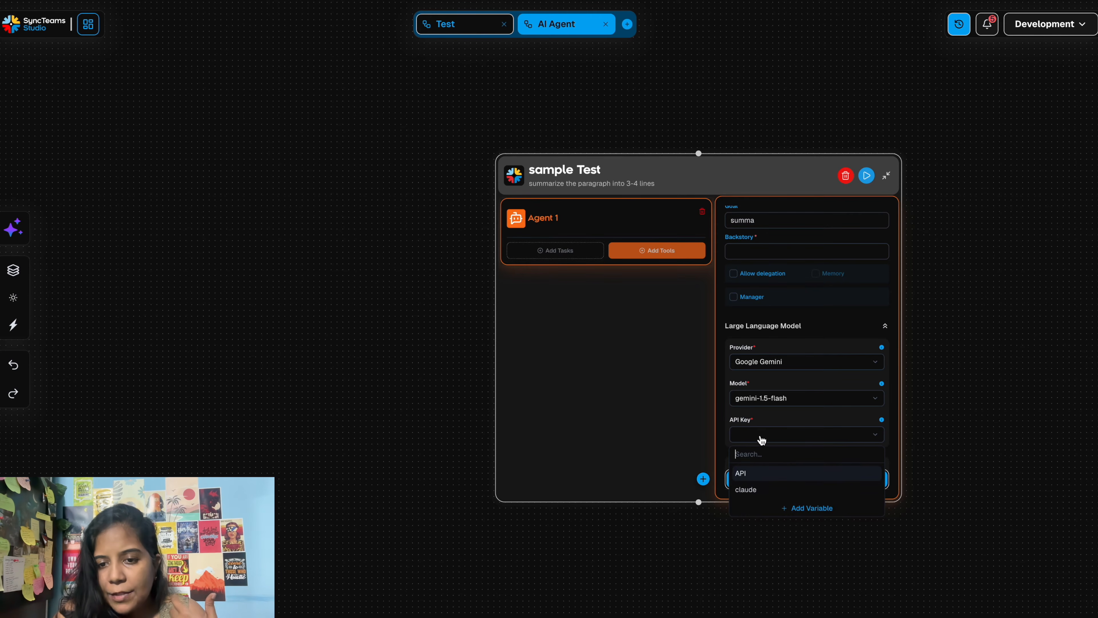
pyautogui.click(748, 476)
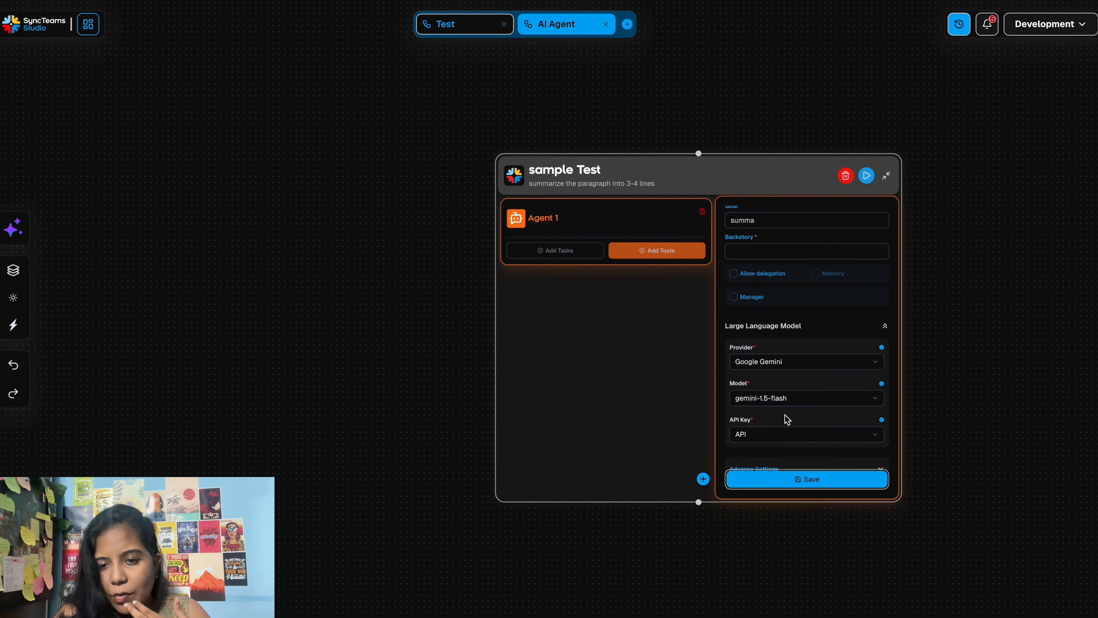
# Step: Move the sample Test team node further left on the canvas and try to save Agent 1
pyautogui.scroll(-2, 783, 411)
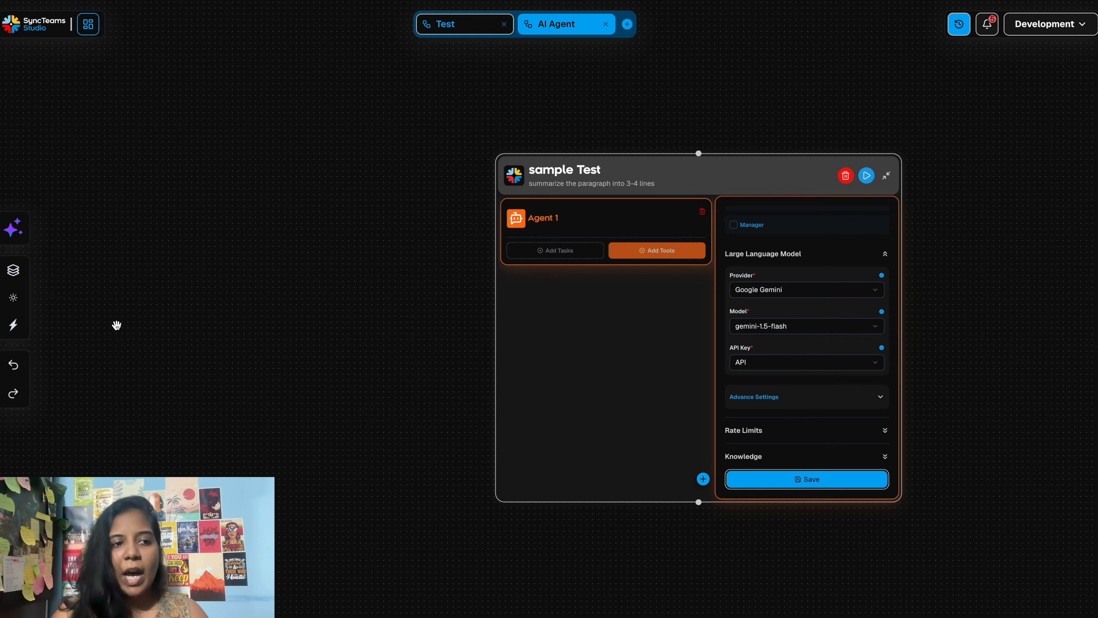
pyautogui.moveTo(694, 176); pyautogui.dragTo(492, 164)
pyautogui.click(595, 469)
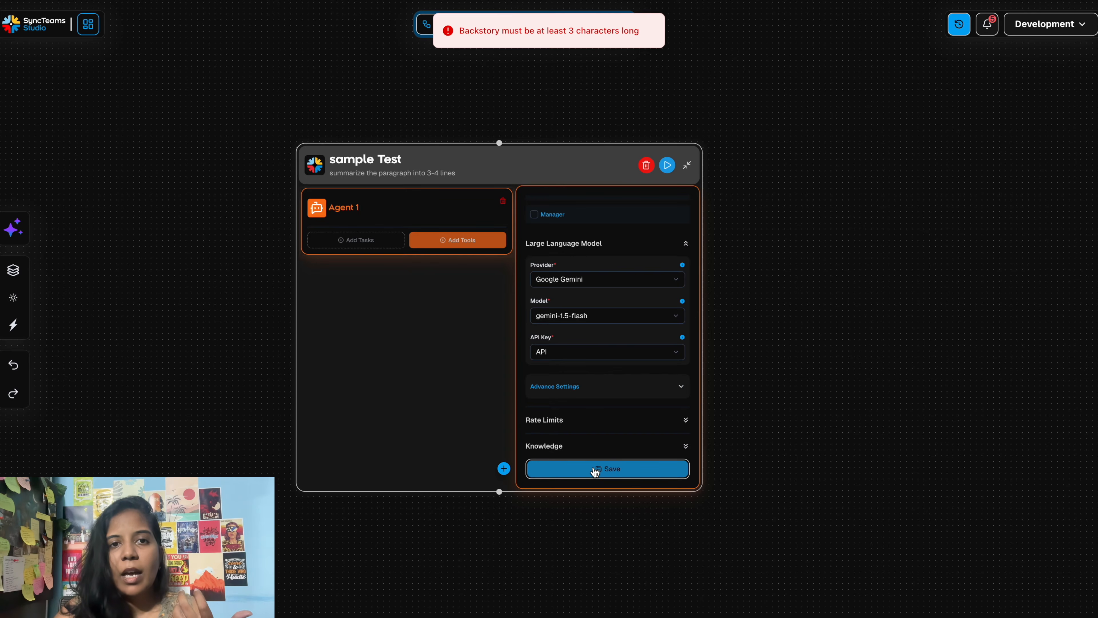
# Step: Enter summary as Agent 1's backstory and save the agent
pyautogui.scroll(1, 578, 385)
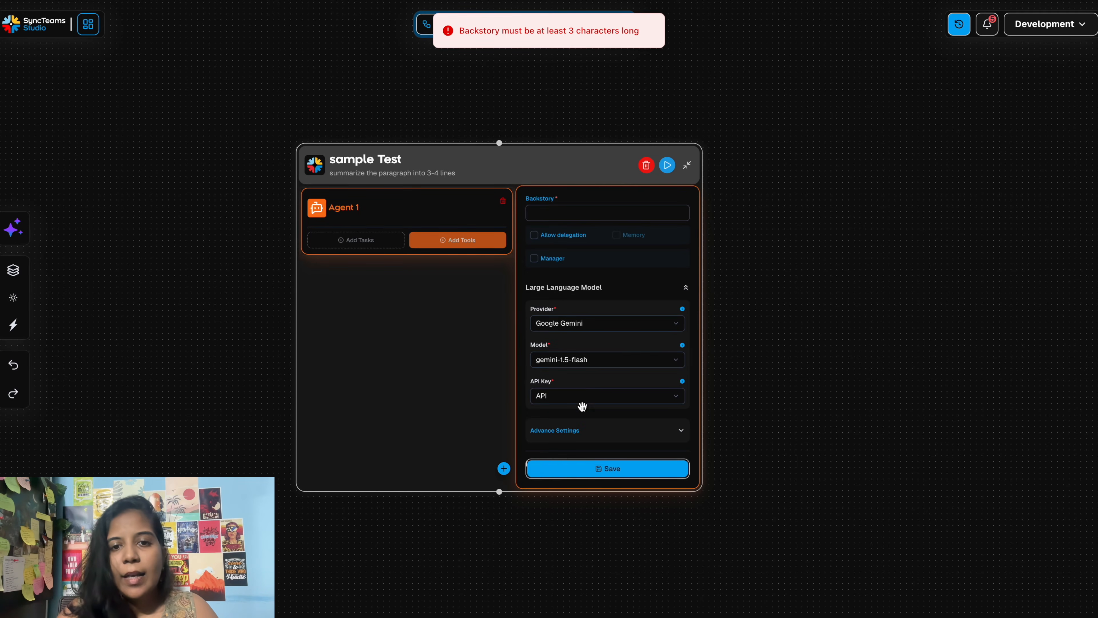
pyautogui.click(562, 211)
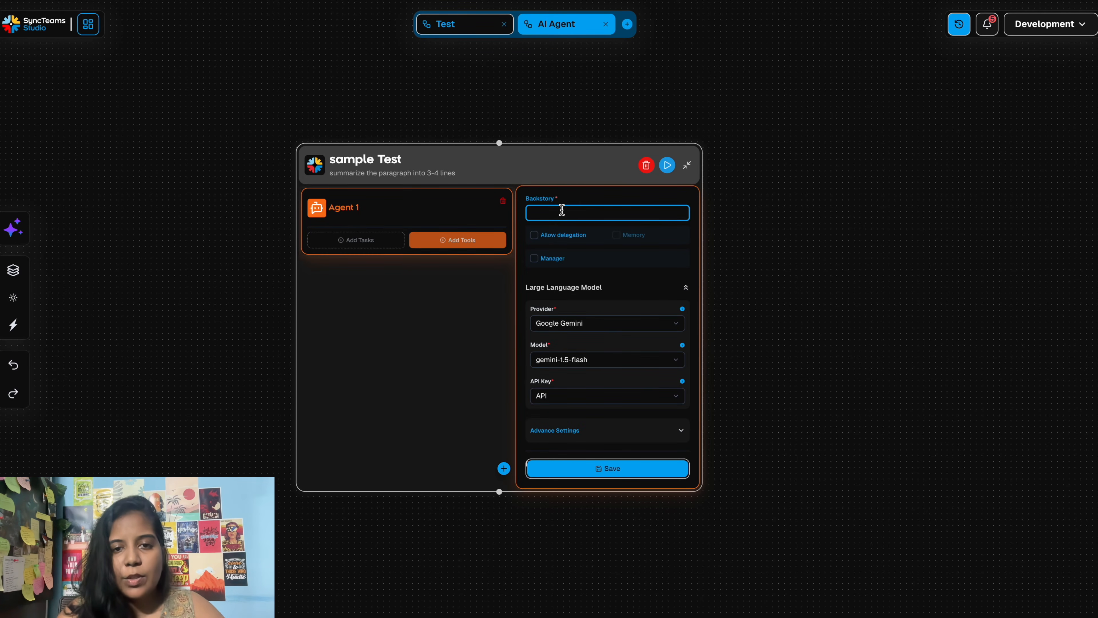
pyautogui.write('summa')
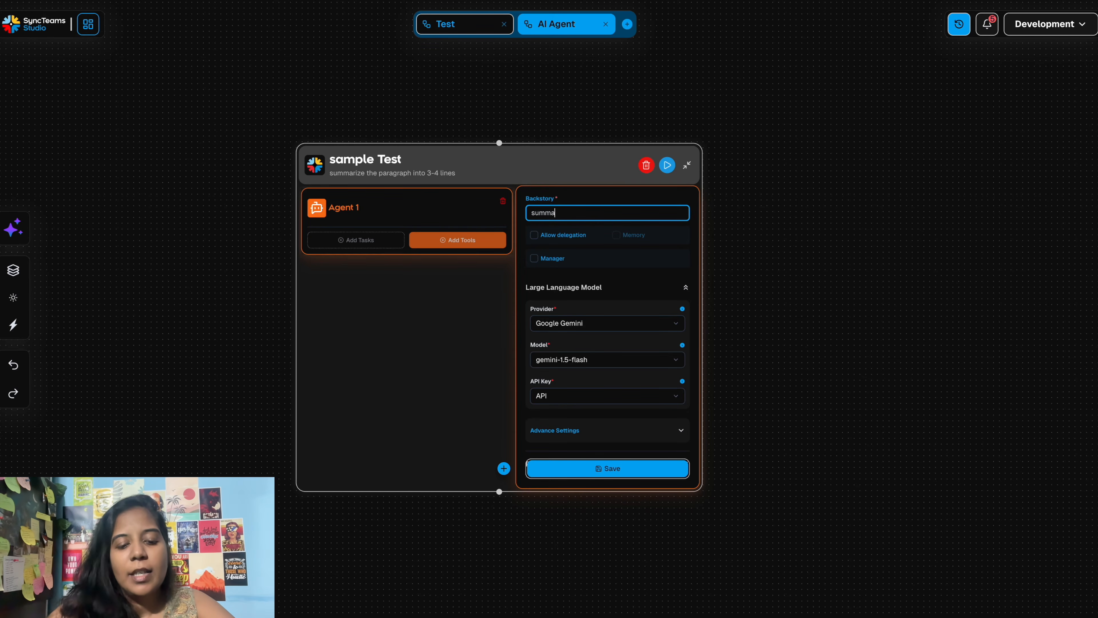
pyautogui.write('ry')
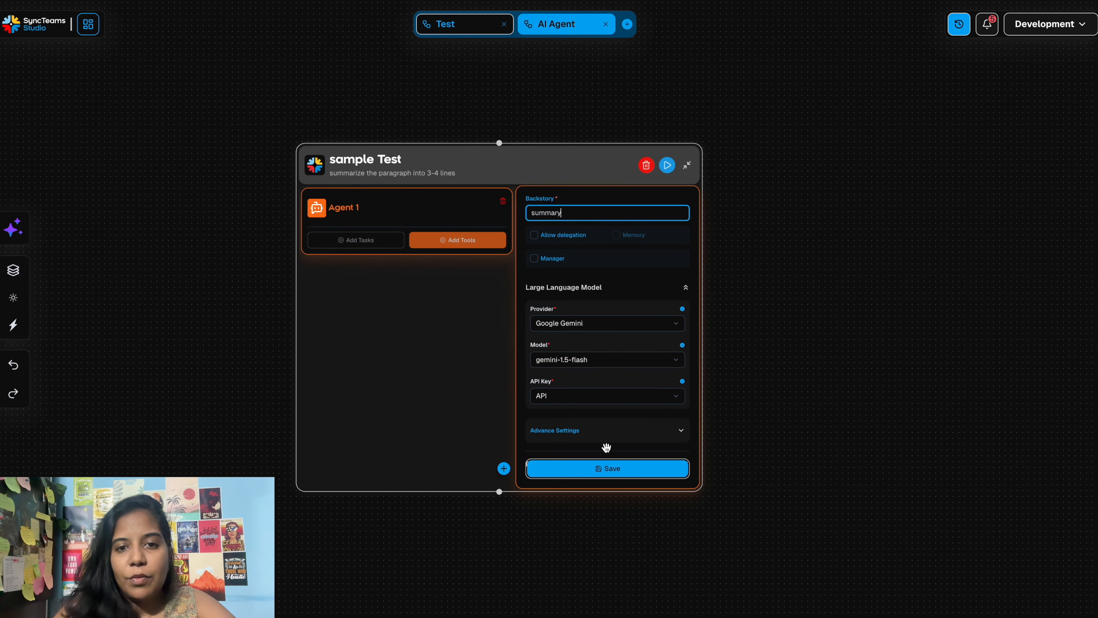
pyautogui.click(606, 467)
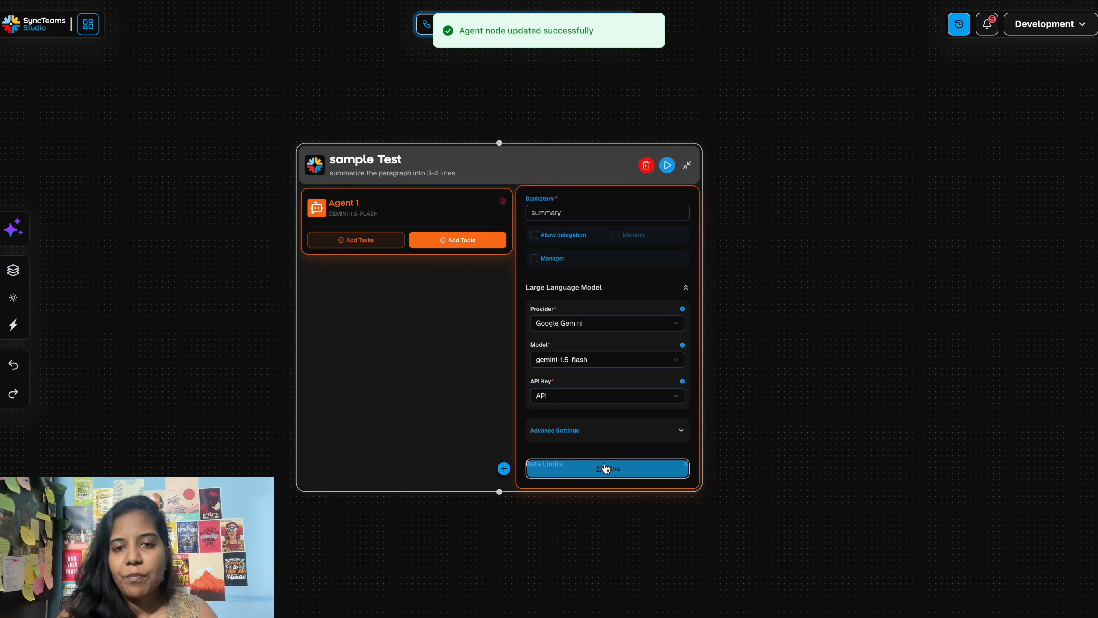
# Step: Start adding tools to Agent 1 and search the available tools for gmail
pyautogui.click(452, 245)
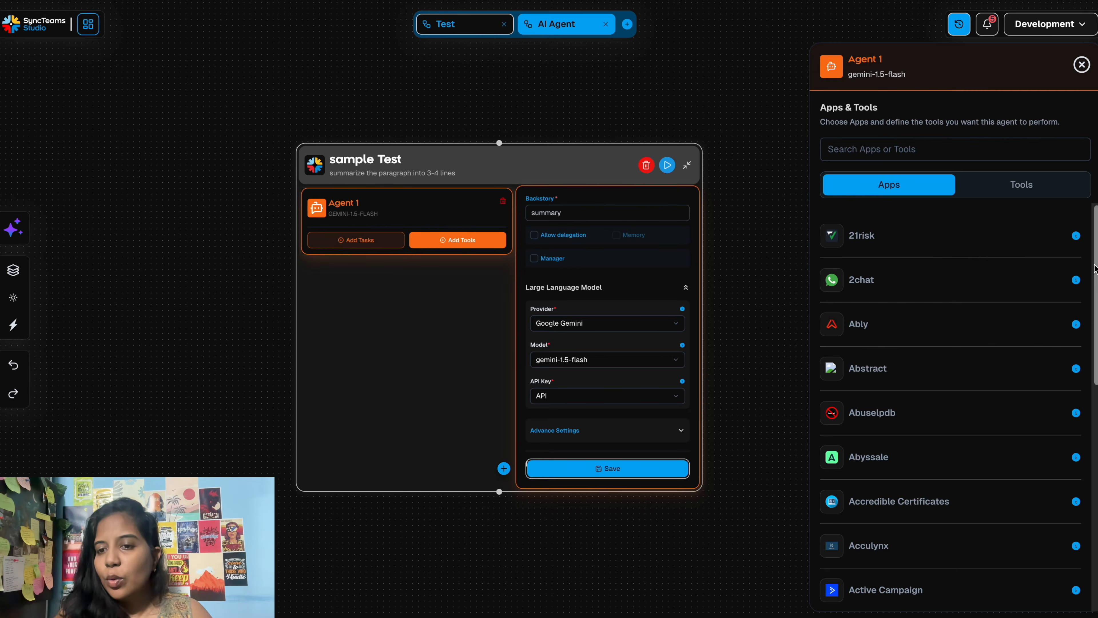
pyautogui.moveTo(1096, 271)
pyautogui.mouseDown()
pyautogui.moveTo(1095, 501)
pyautogui.moveTo(1096, 275)
pyautogui.mouseUp()
pyautogui.click(1032, 191)
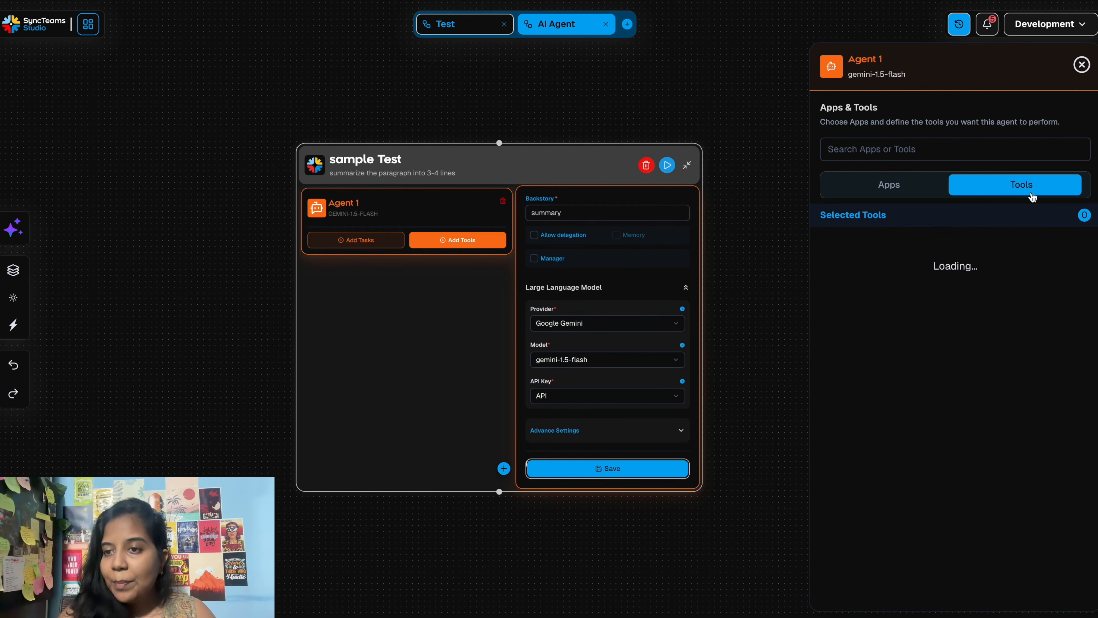
pyautogui.click(904, 151)
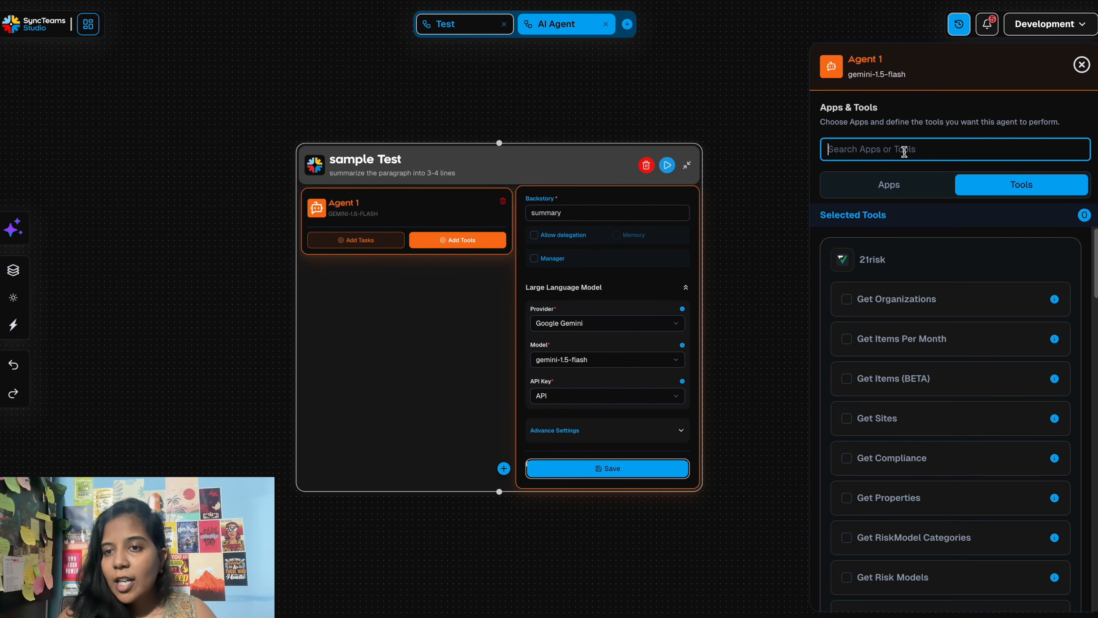
pyautogui.write('gmail')
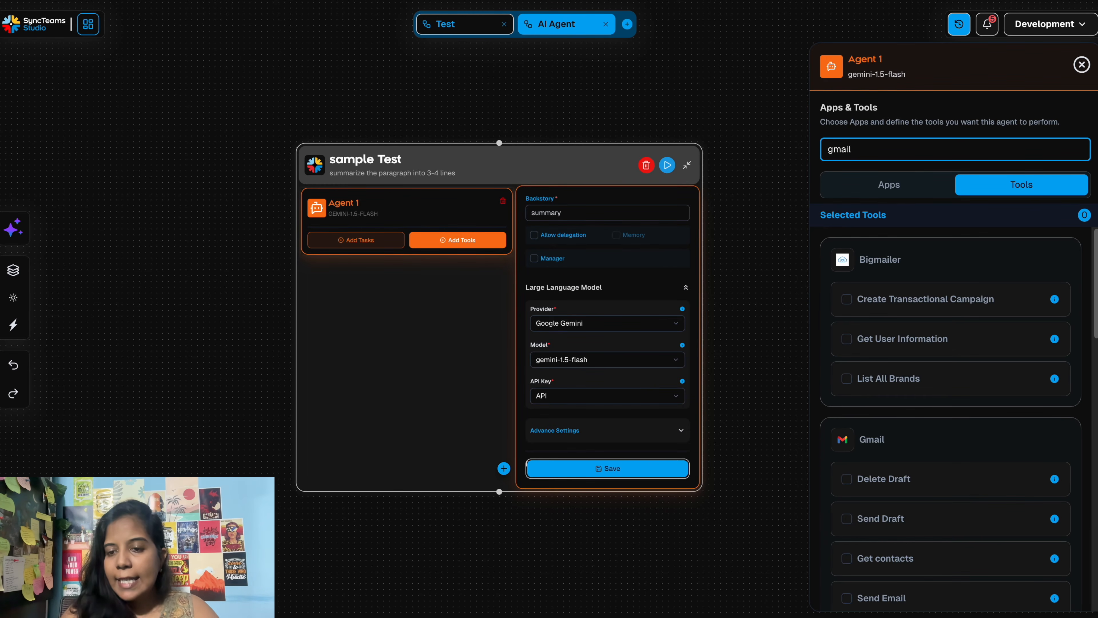
pyautogui.moveTo(1097, 325); pyautogui.dragTo(1097, 364)
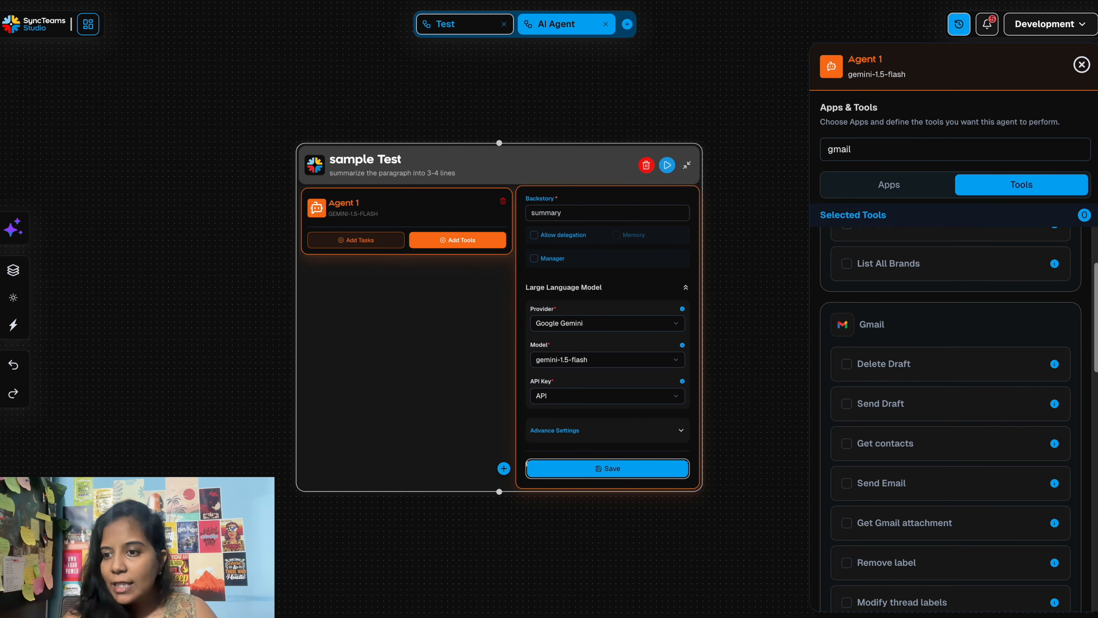
pyautogui.scroll(-2, 1097, 386)
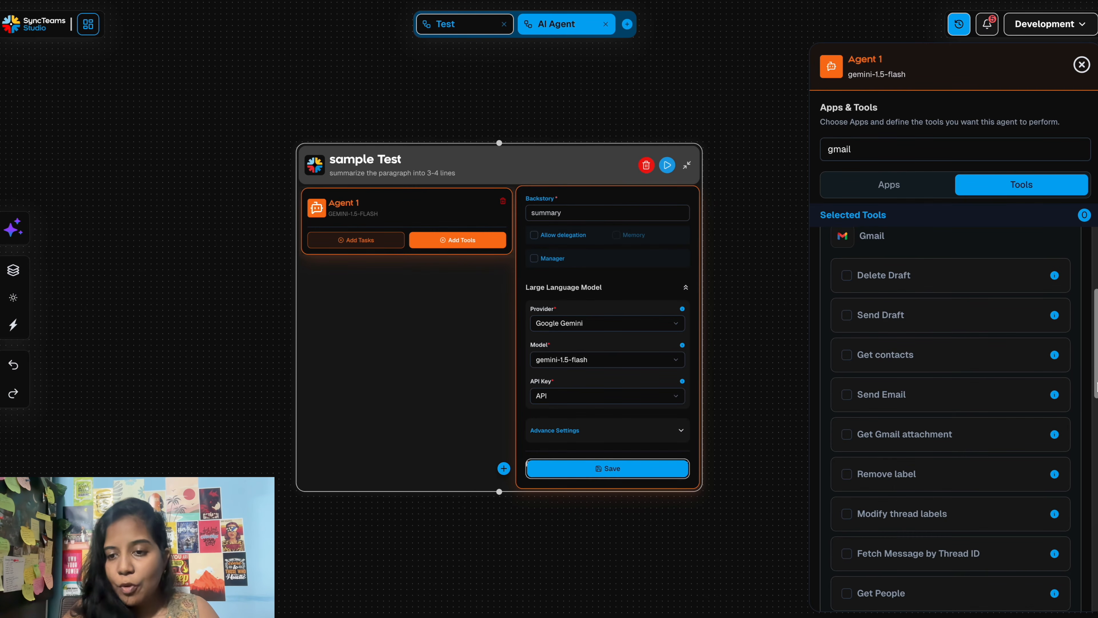
# Step: Add the Gmail tools Delete Draft, Get contacts, Remove label, Send Email and Get Gmail attachment to Agent 1 and save the selection
pyautogui.click(846, 275)
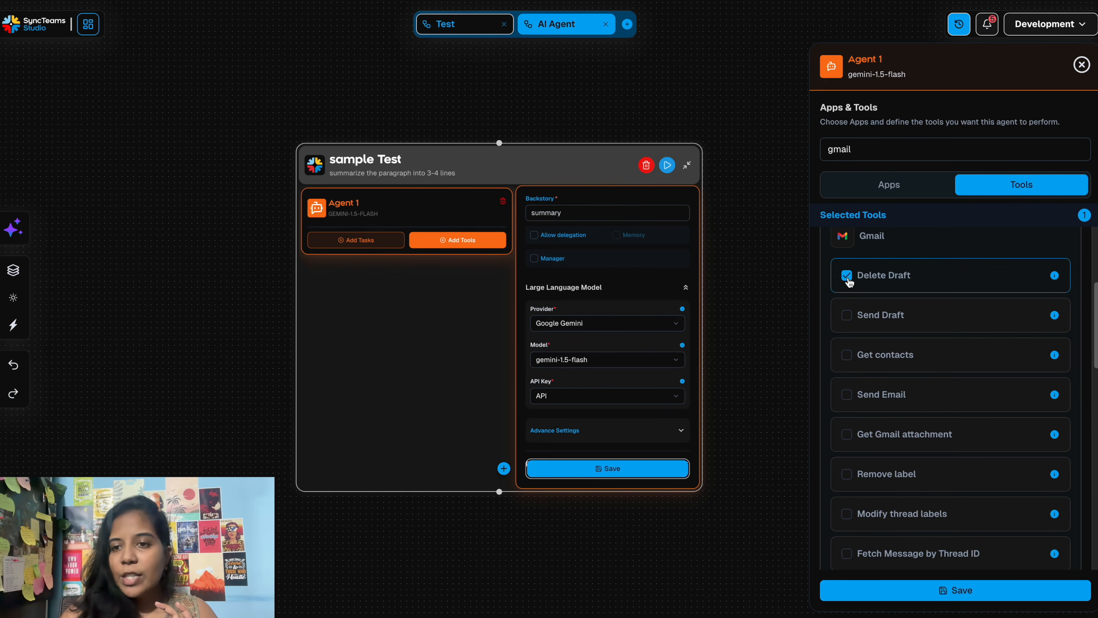
pyautogui.click(848, 355)
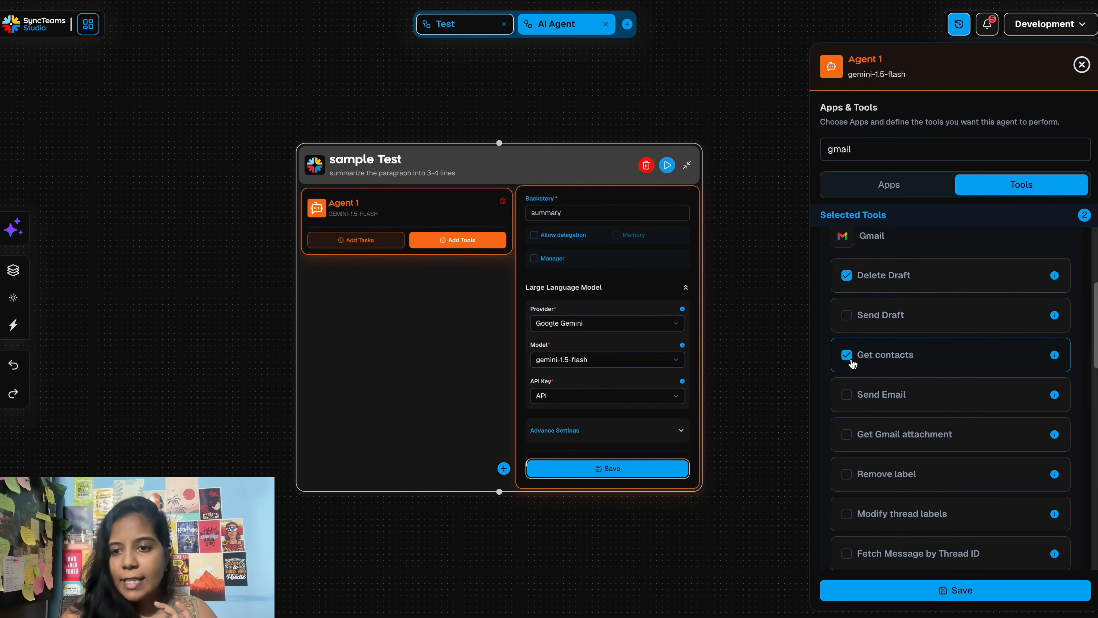
pyautogui.click(849, 473)
pyautogui.click(848, 395)
pyautogui.click(848, 436)
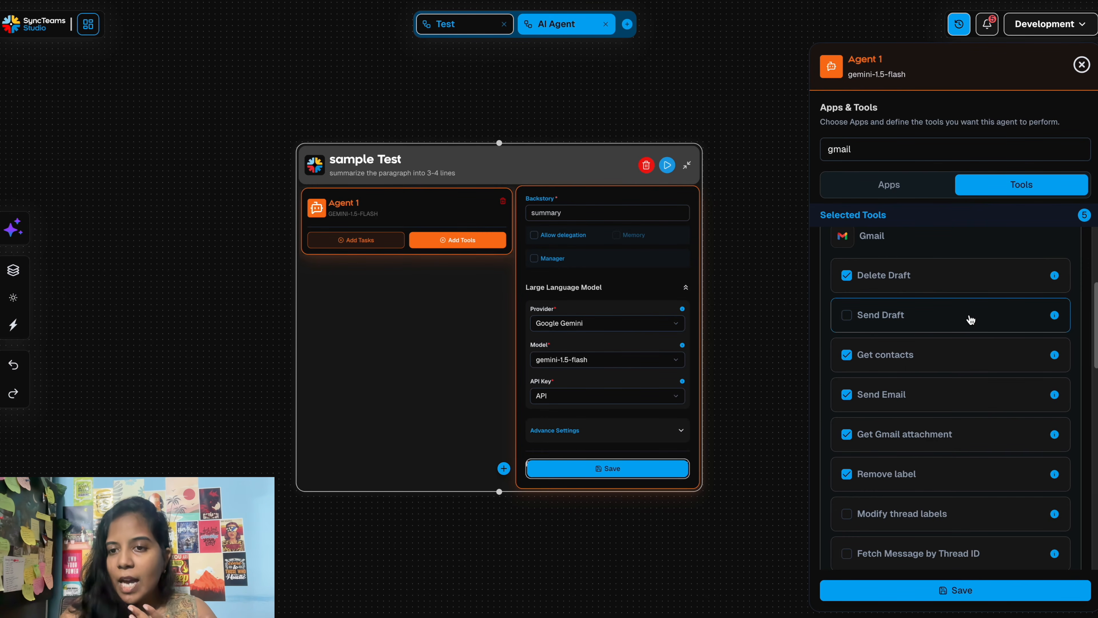
pyautogui.click(960, 592)
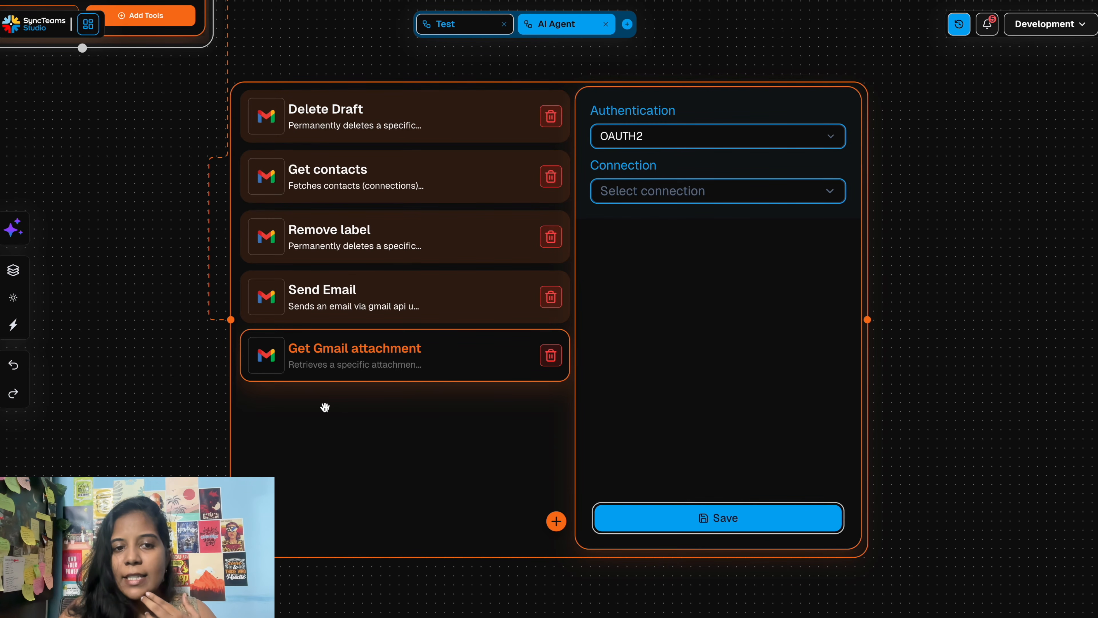
# Step: Choose the Test Gmail connection for the Get Gmail attachment tool and open the form for creating a new connection
pyautogui.click(661, 194)
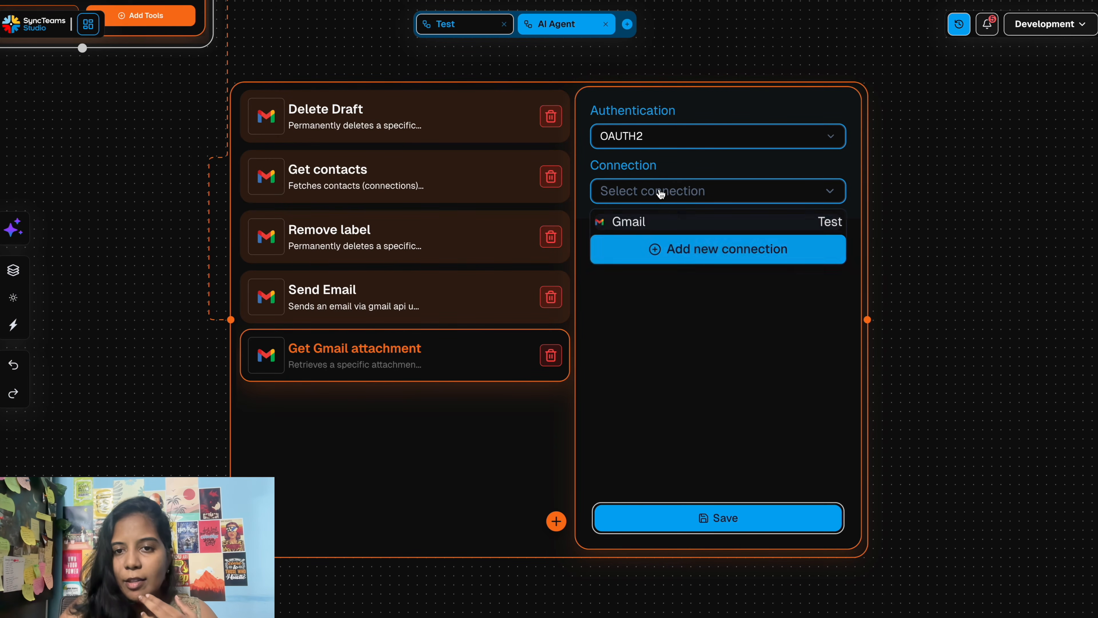
pyautogui.click(644, 224)
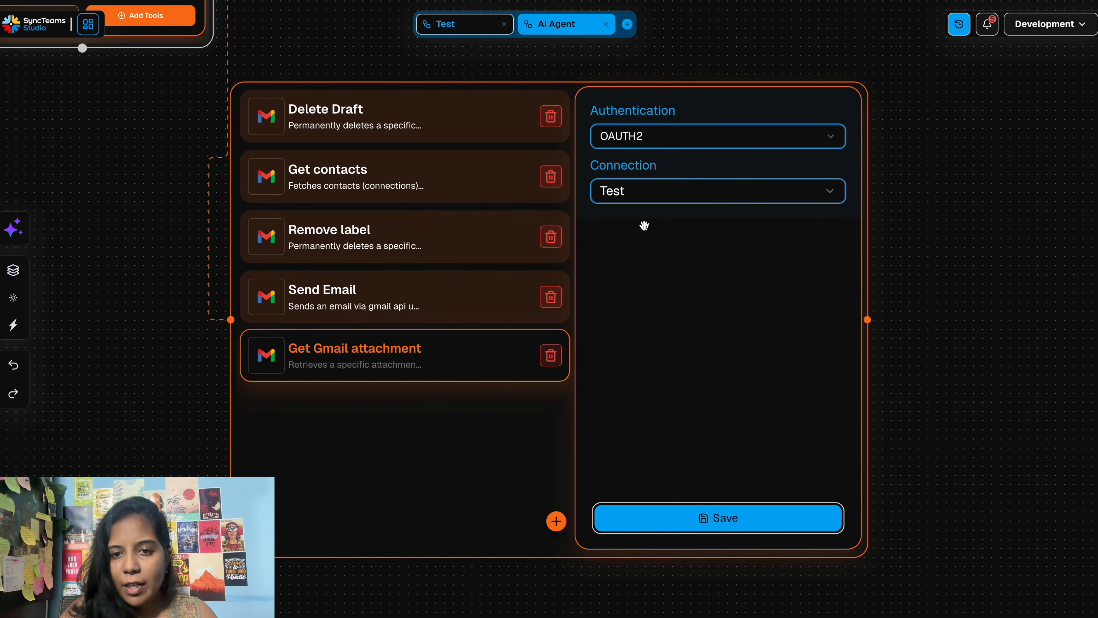
pyautogui.click(754, 202)
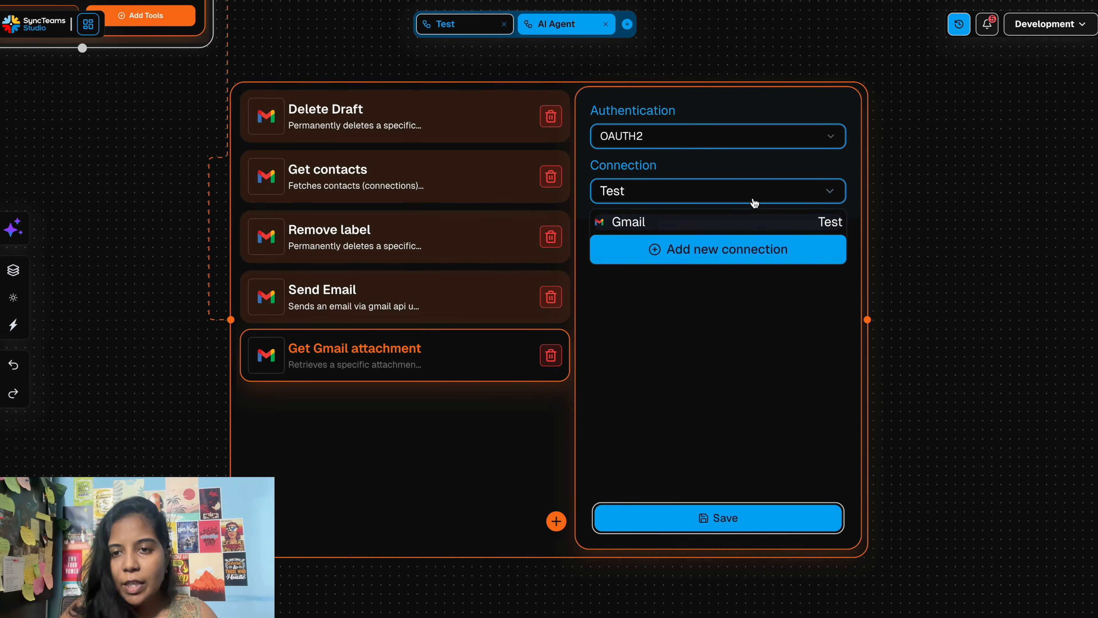
pyautogui.click(700, 258)
pyautogui.click(626, 260)
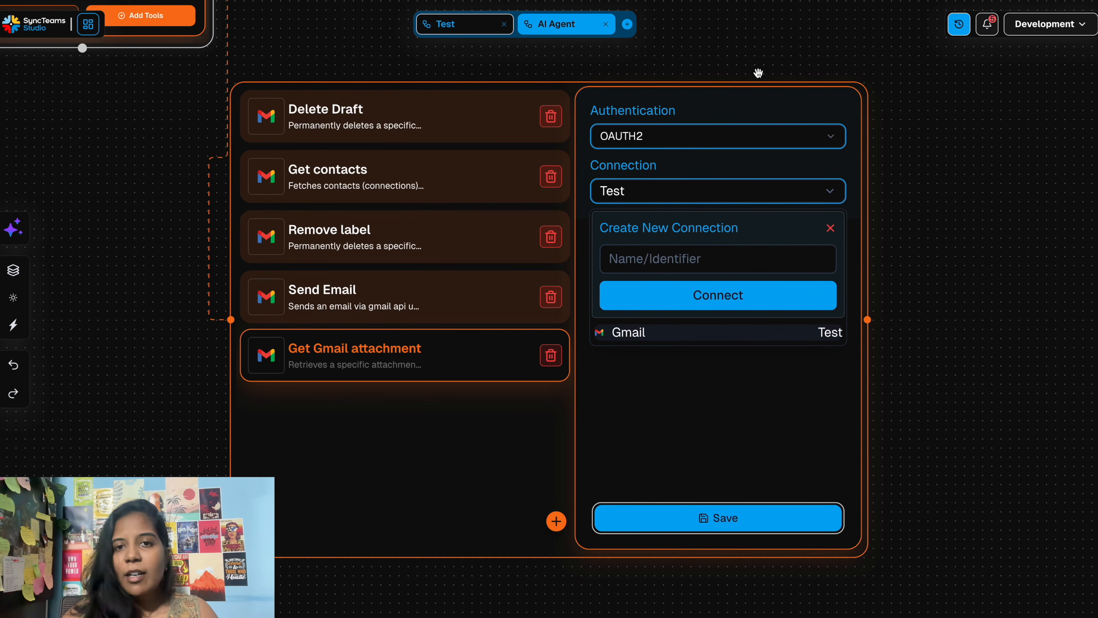
# Step: Review the finished team, task and tool layout in the Test workflow, then return to the AI Agent workflow
pyautogui.scroll(-5, 956, 277)
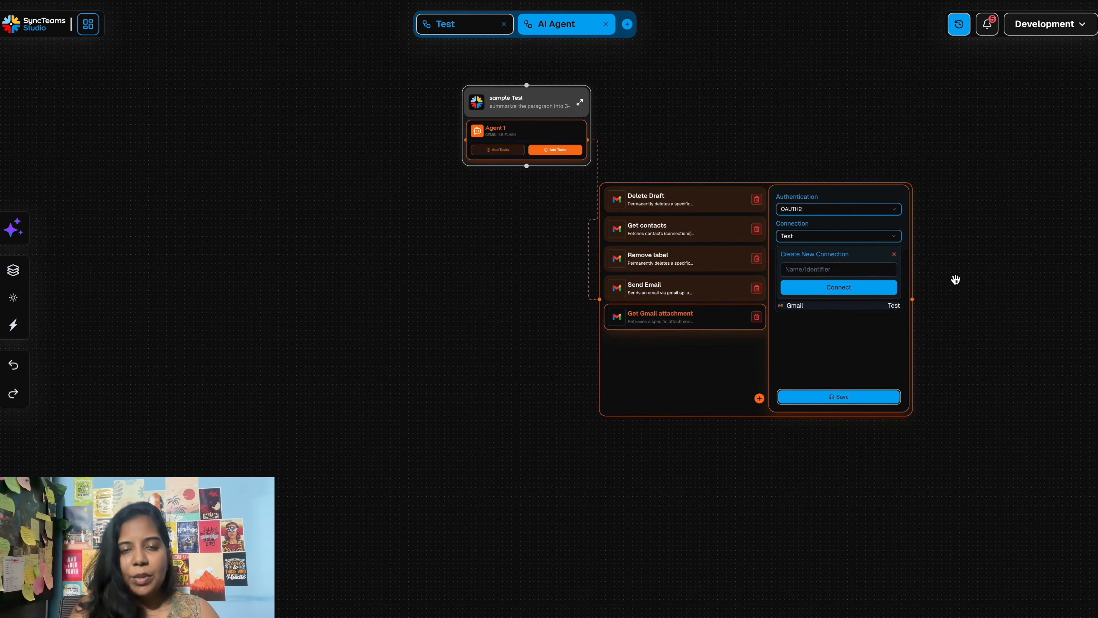
pyautogui.click(475, 32)
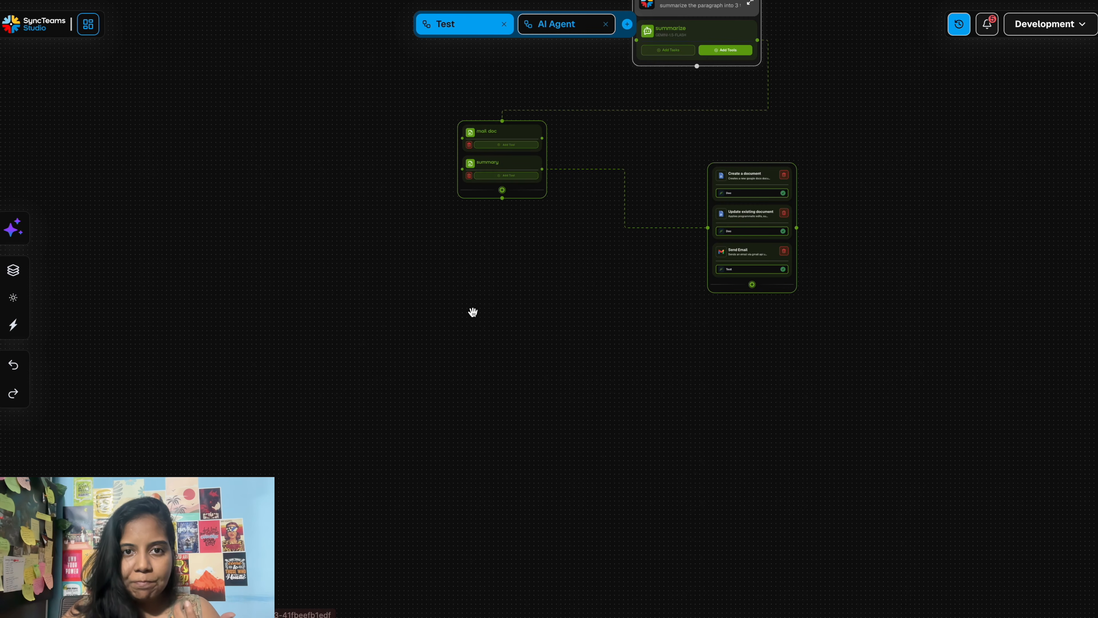
pyautogui.moveTo(554, 331); pyautogui.dragTo(498, 430)
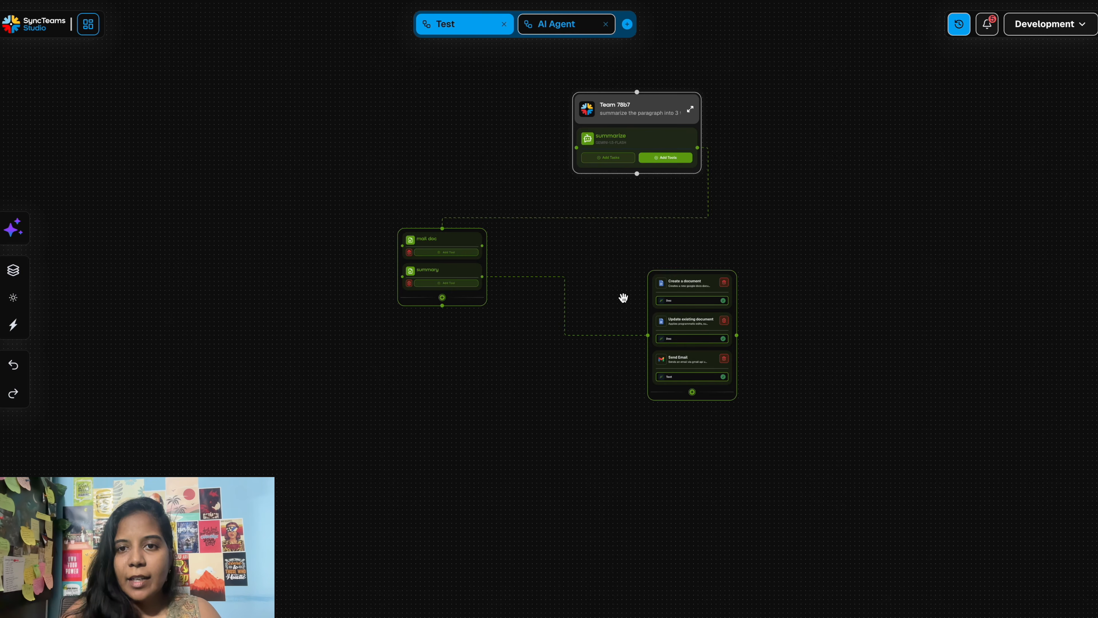
pyautogui.click(554, 30)
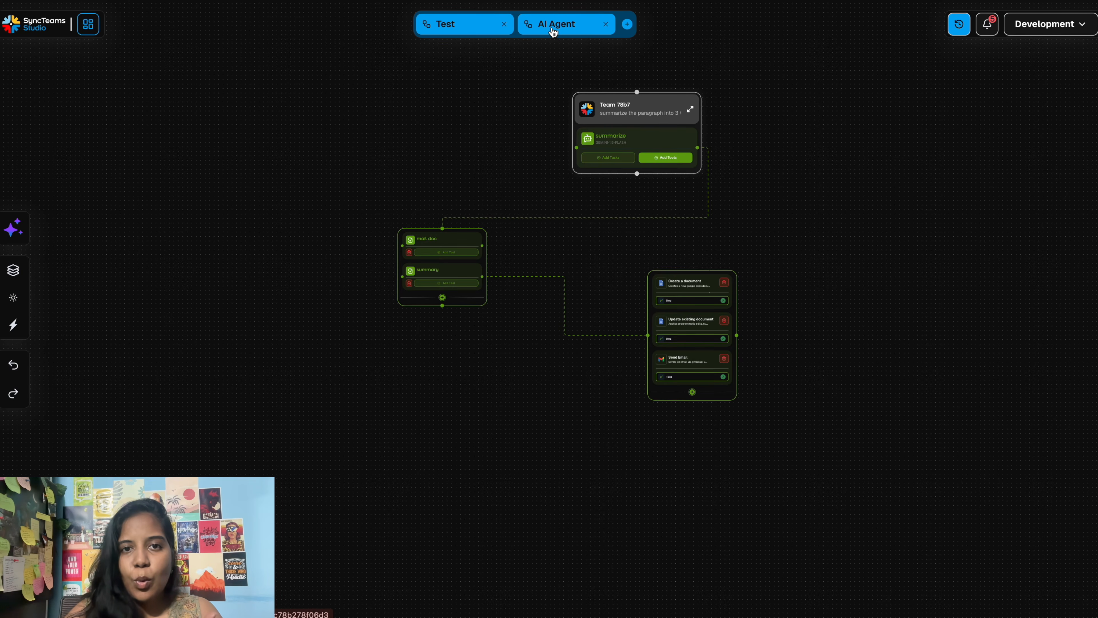
# Step: Switch to the Test workflow and expand the Team 78b7 node
pyautogui.click(475, 33)
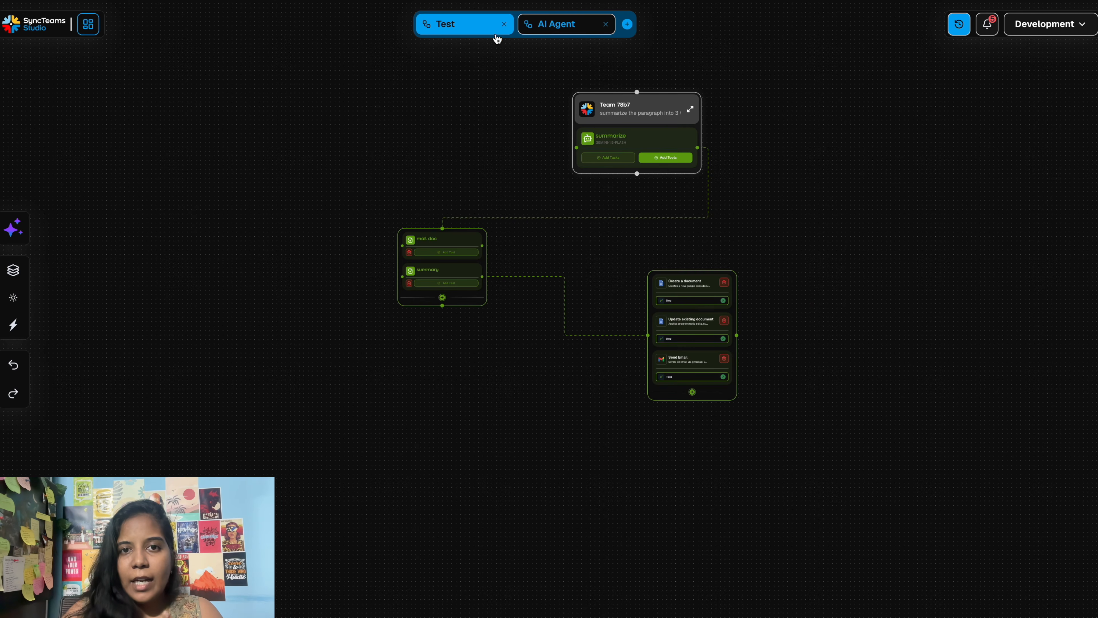
pyautogui.click(690, 110)
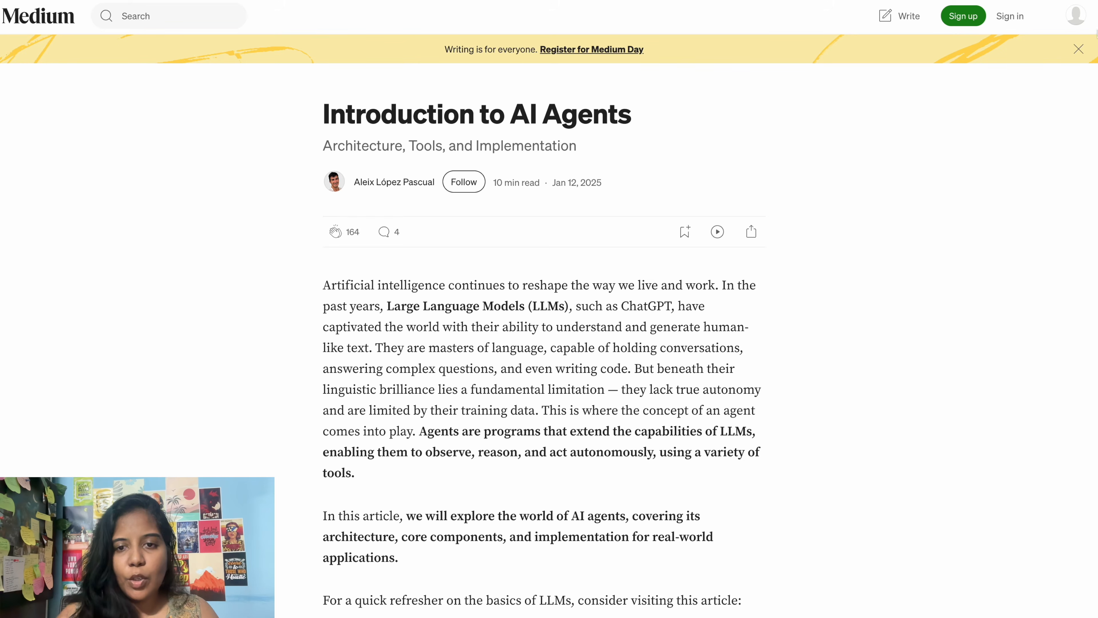
# Step: Skim the Medium article Introduction to AI Agents and return to its beginning
pyautogui.scroll(-15, 549, 309)
pyautogui.scroll(-10, 549, 309)
pyautogui.scroll(20, 549, 309)
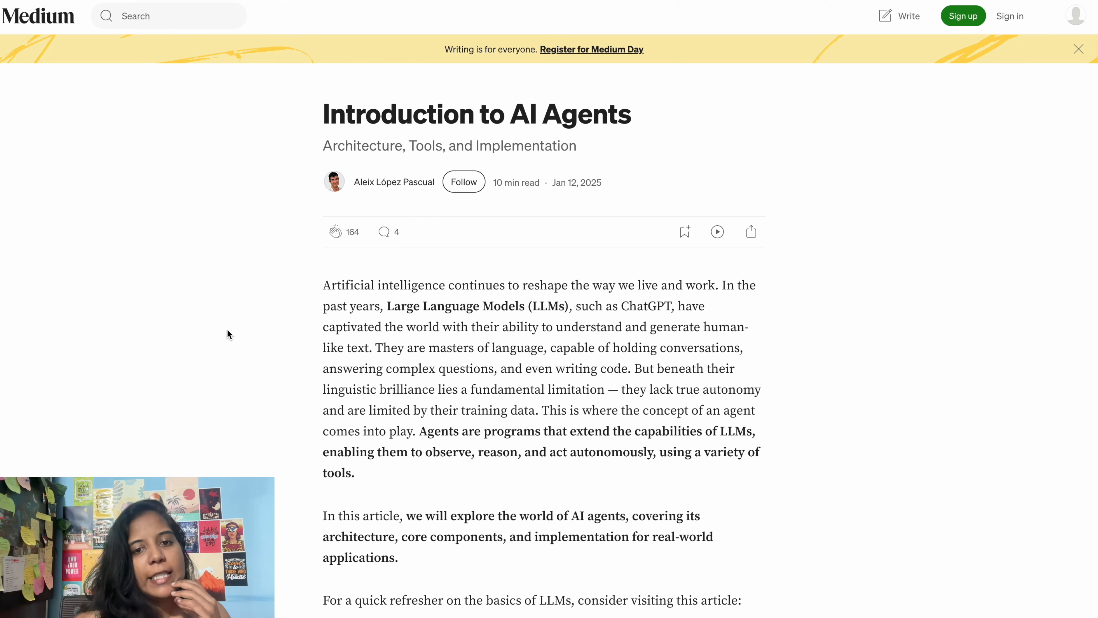
# Step: Switch to Gmail, refresh the inbox and open the attachment Introduction to AI Agents.docx from the Test email
pyautogui.hotkey('ctrl', 'Tab')
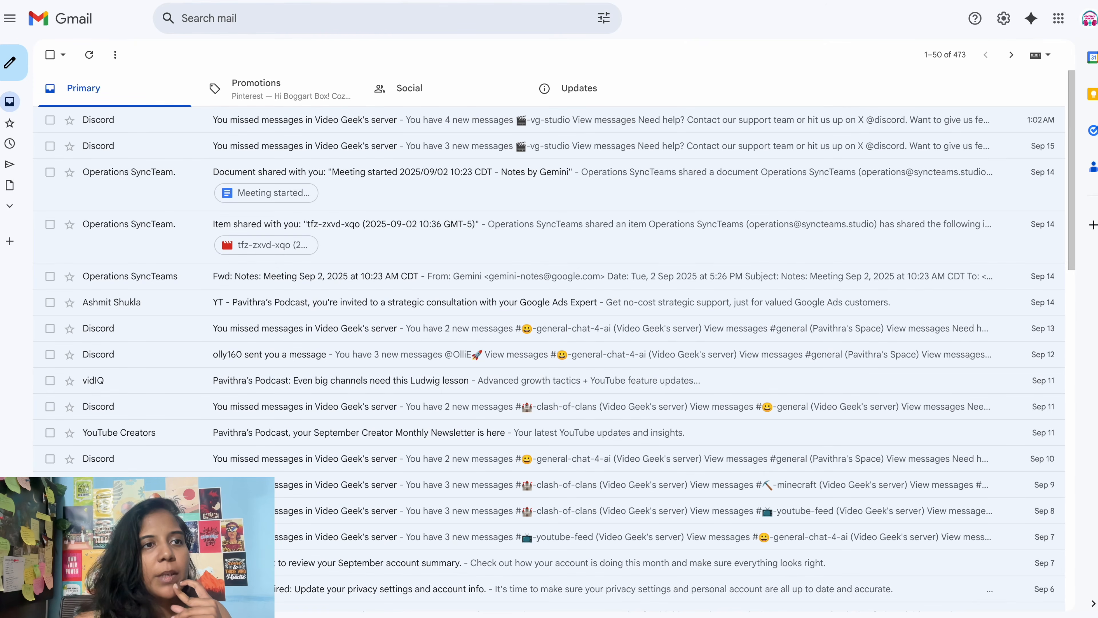
pyautogui.press('super+r')
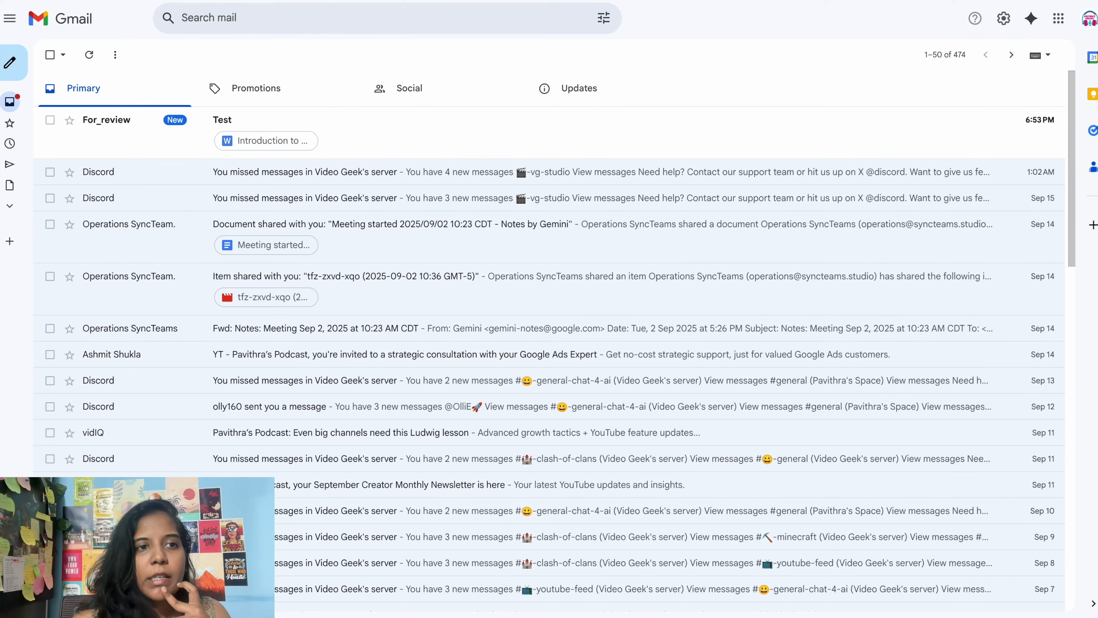
pyautogui.click(364, 137)
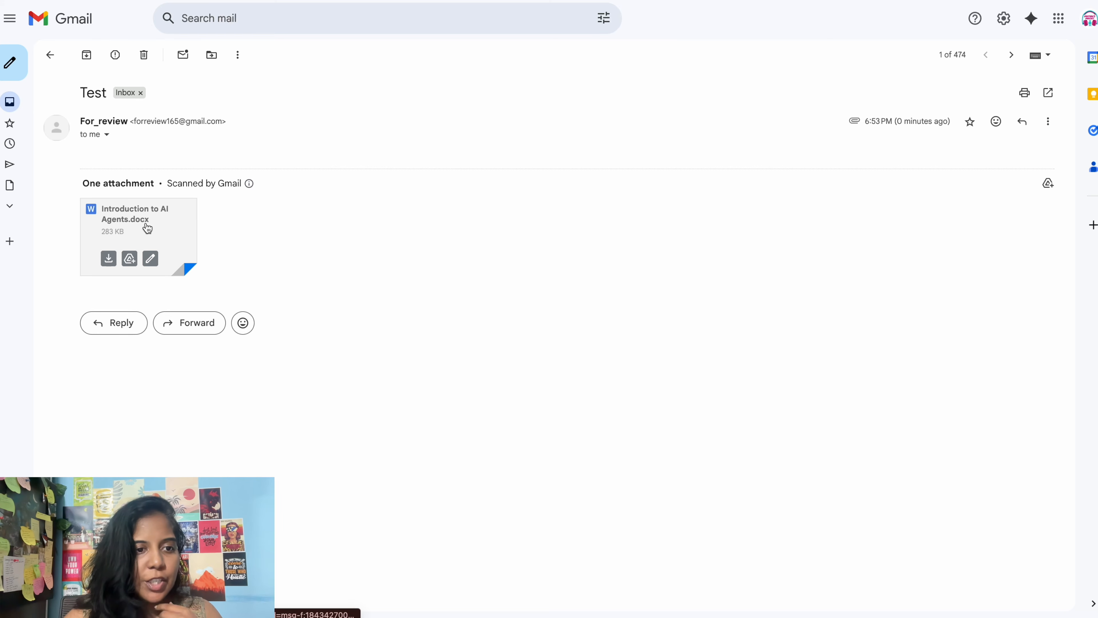
pyautogui.click(148, 228)
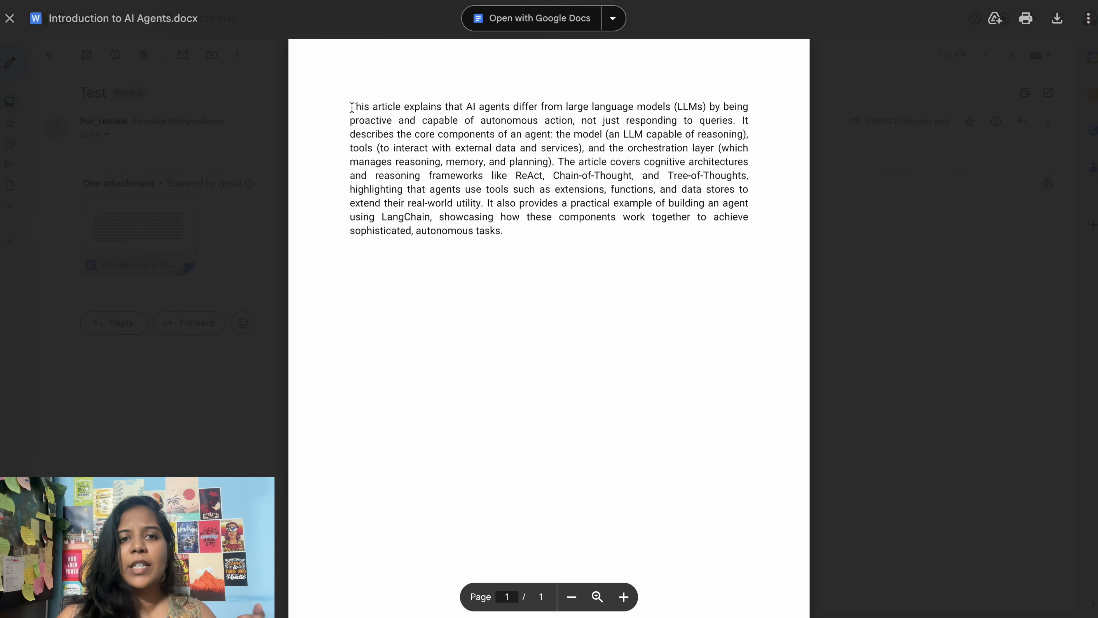
# Step: Highlight the whole summary paragraph in the attached document, then close the preview and return to the inbox
pyautogui.moveTo(352, 107); pyautogui.dragTo(509, 233)
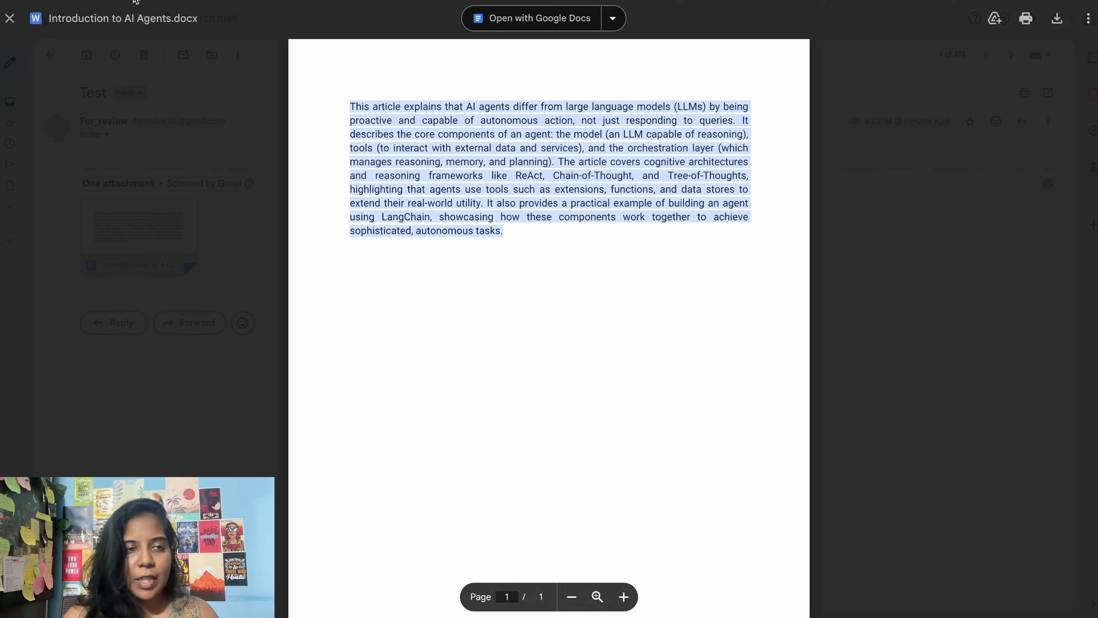
pyautogui.click(9, 20)
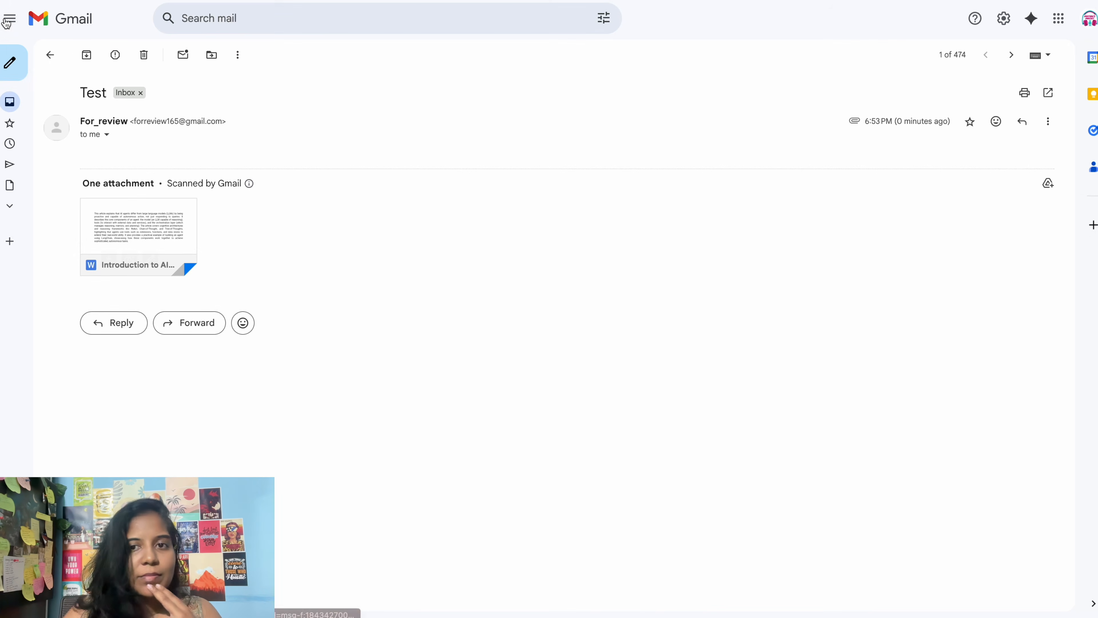
pyautogui.click(50, 55)
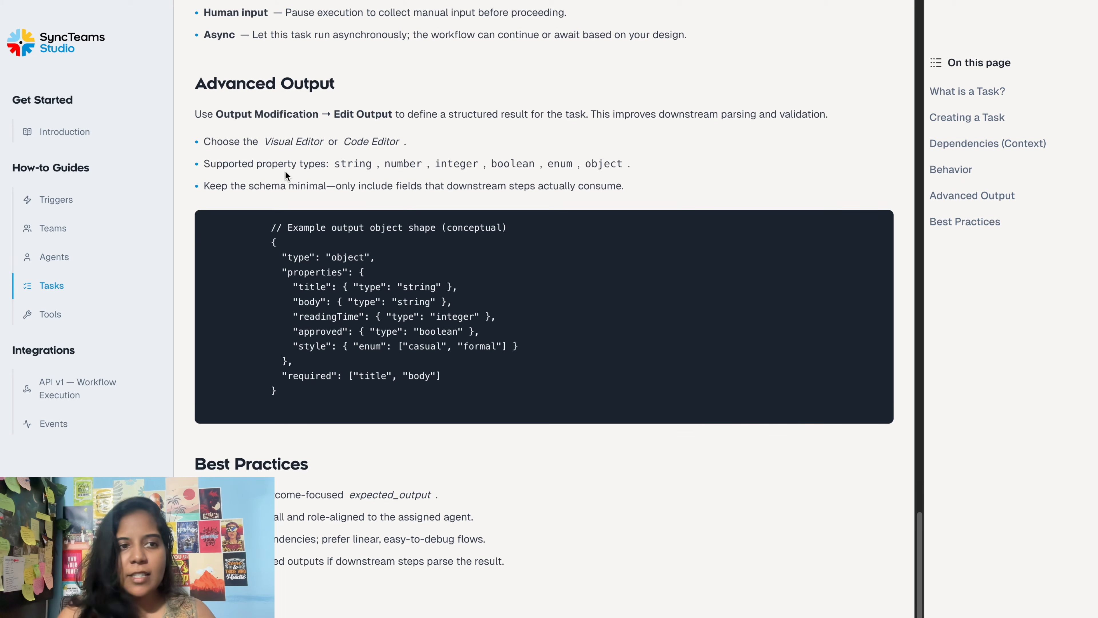
# Step: Browse the SyncTeams Studio how-to guides on Tasks, Triggers, Teams, Agents and Tools
pyautogui.moveTo(920, 527); pyautogui.dragTo(917, 11)
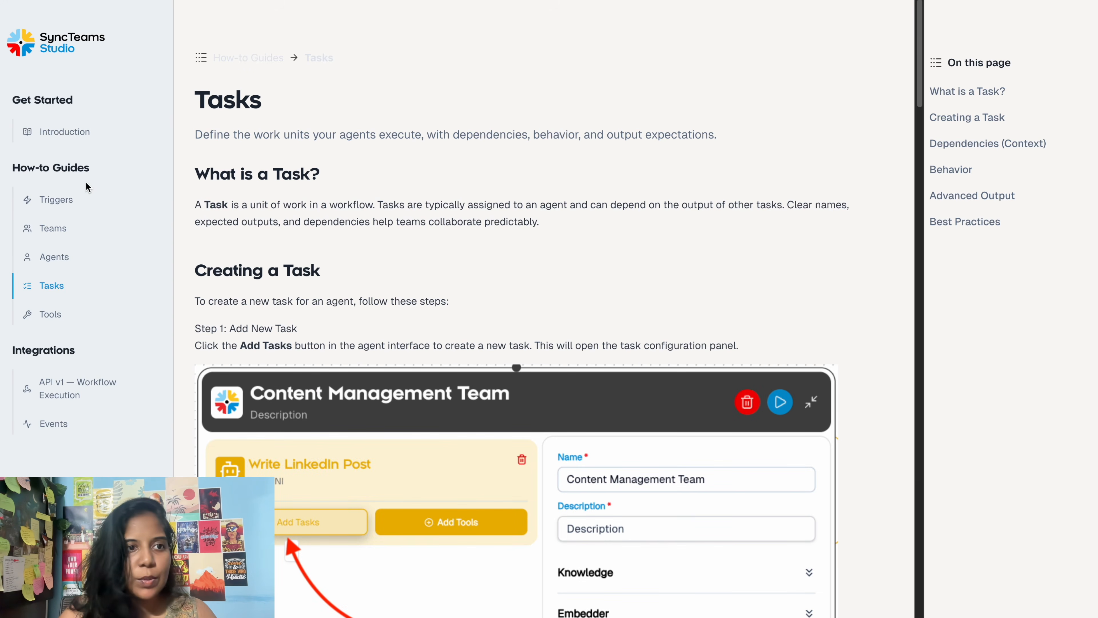
pyautogui.click(56, 202)
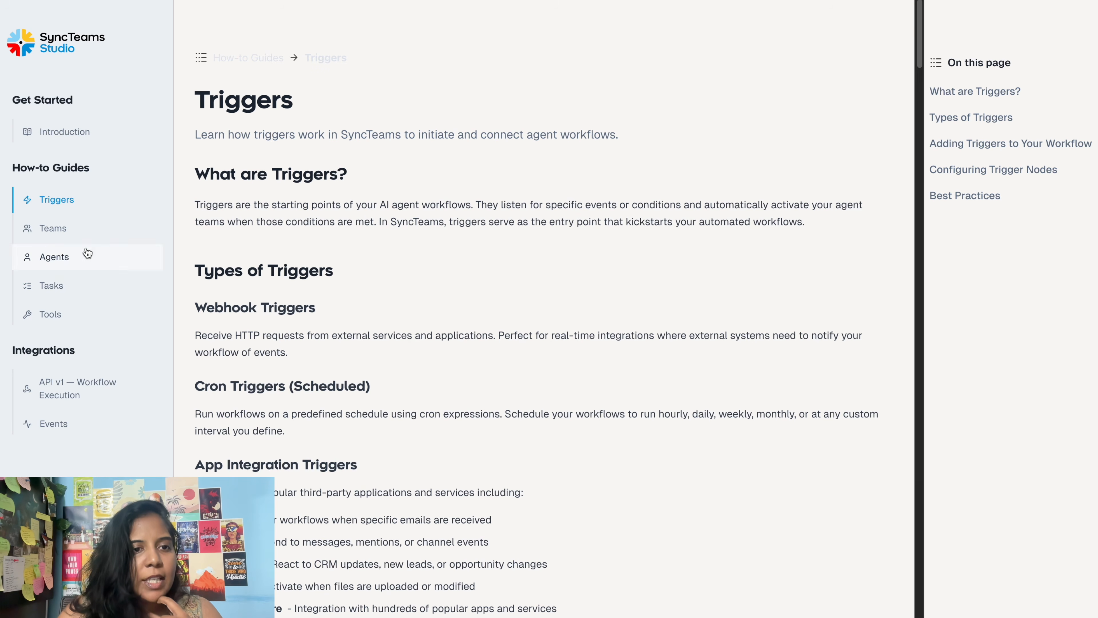
pyautogui.click(54, 228)
pyautogui.click(64, 260)
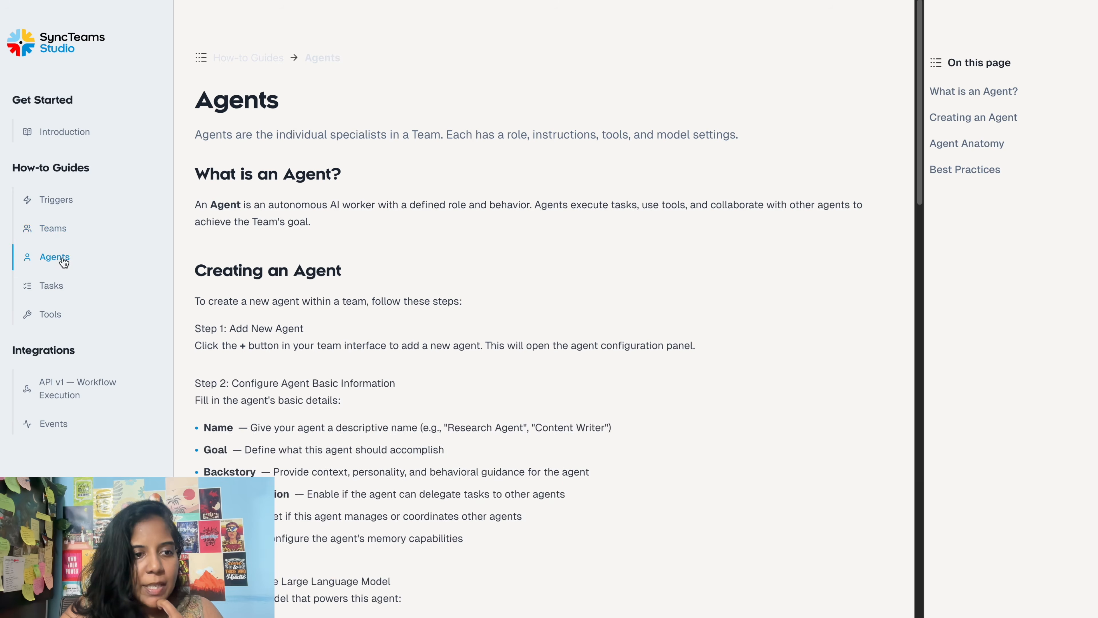
pyautogui.click(55, 288)
pyautogui.click(51, 314)
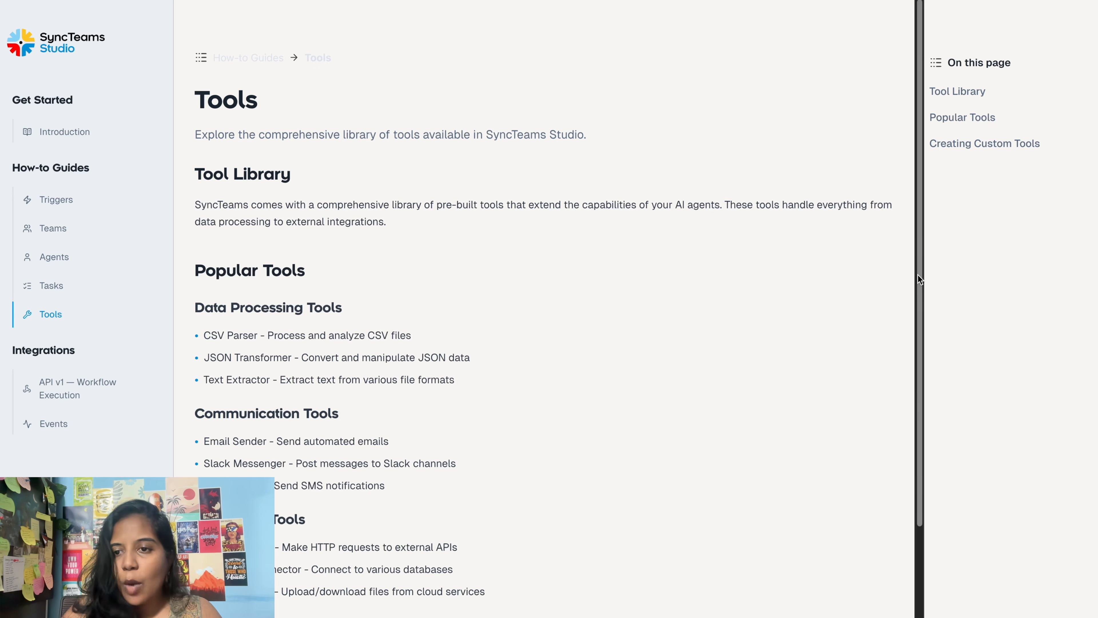
pyautogui.moveTo(918, 275); pyautogui.dragTo(919, 369)
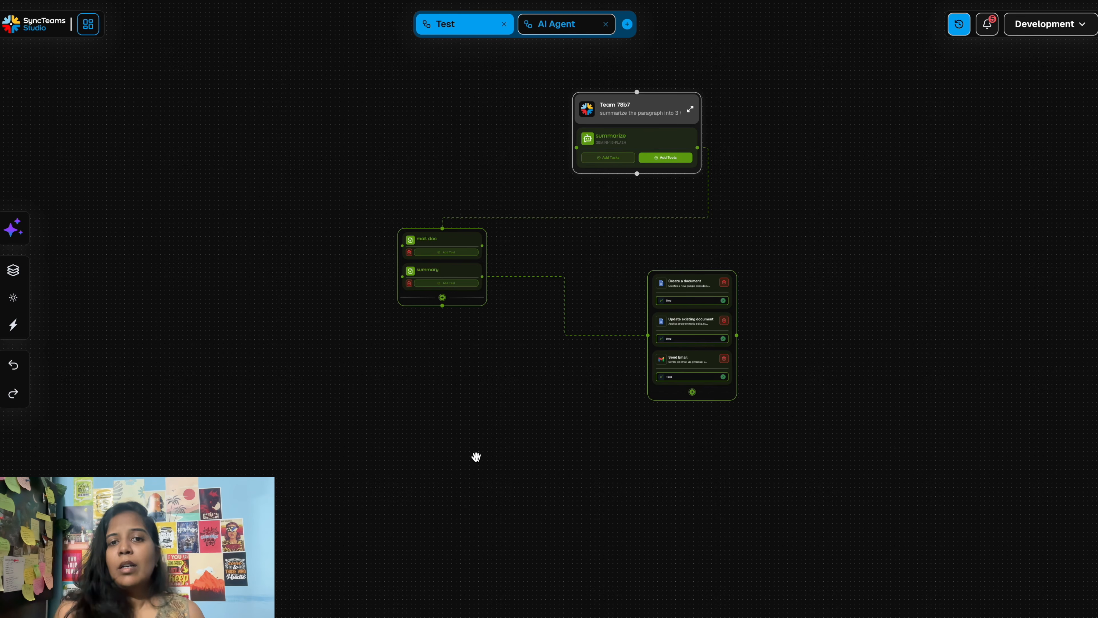